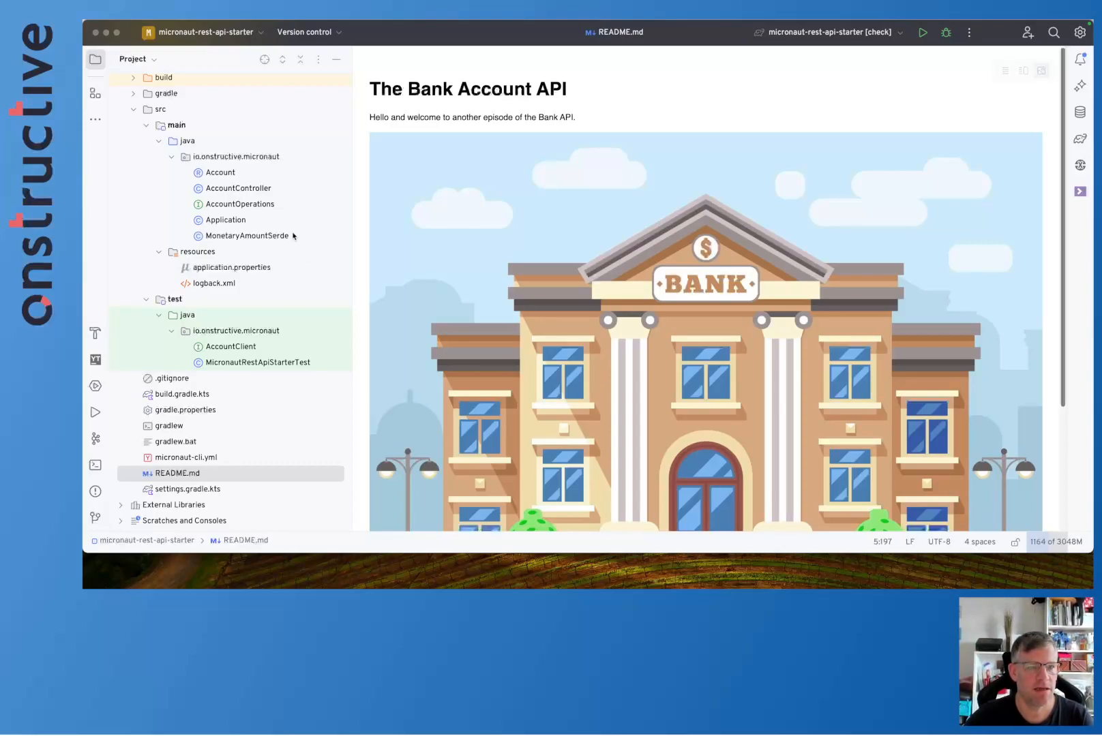
Navigate from the AccountController source to the Account record declaration.
{"action": "double_click", "coordinate": [230, 190]}
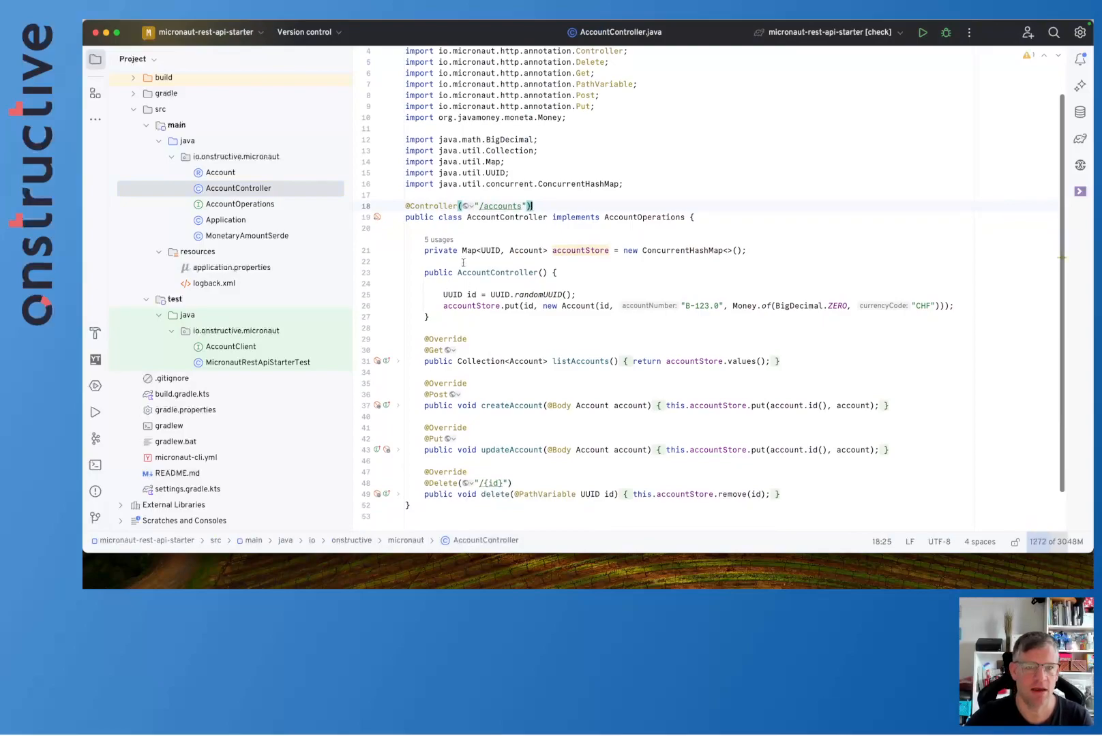
{"action": "left_click", "coordinate": [528, 251], "text": "super"}
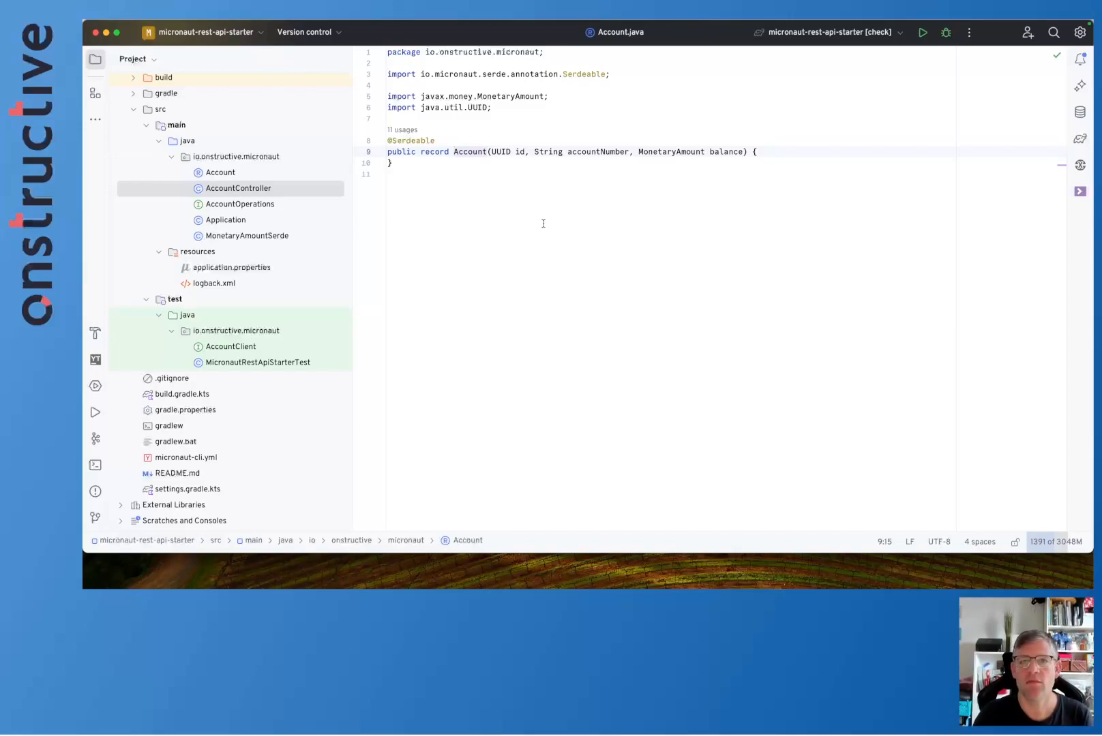
Launch the Application run configuration and bring up the scratch_71.http request file.
{"action": "key", "text": "ctrl+alt+r"}
{"action": "key", "text": "Down"}
{"action": "key", "text": "Down"}
{"action": "key", "text": "Down"}
{"action": "key", "text": "Down"}
{"action": "key", "text": "Return"}
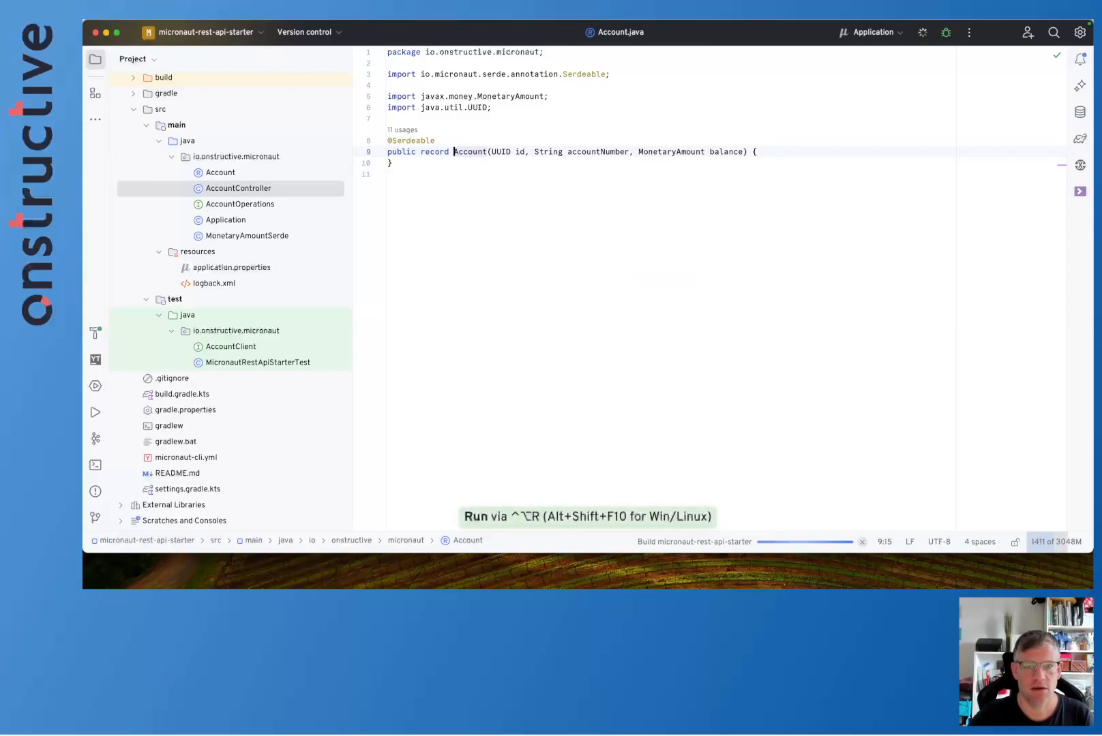
{"action": "key", "text": "ctrl+e"}
{"action": "type", "text": "ht"}
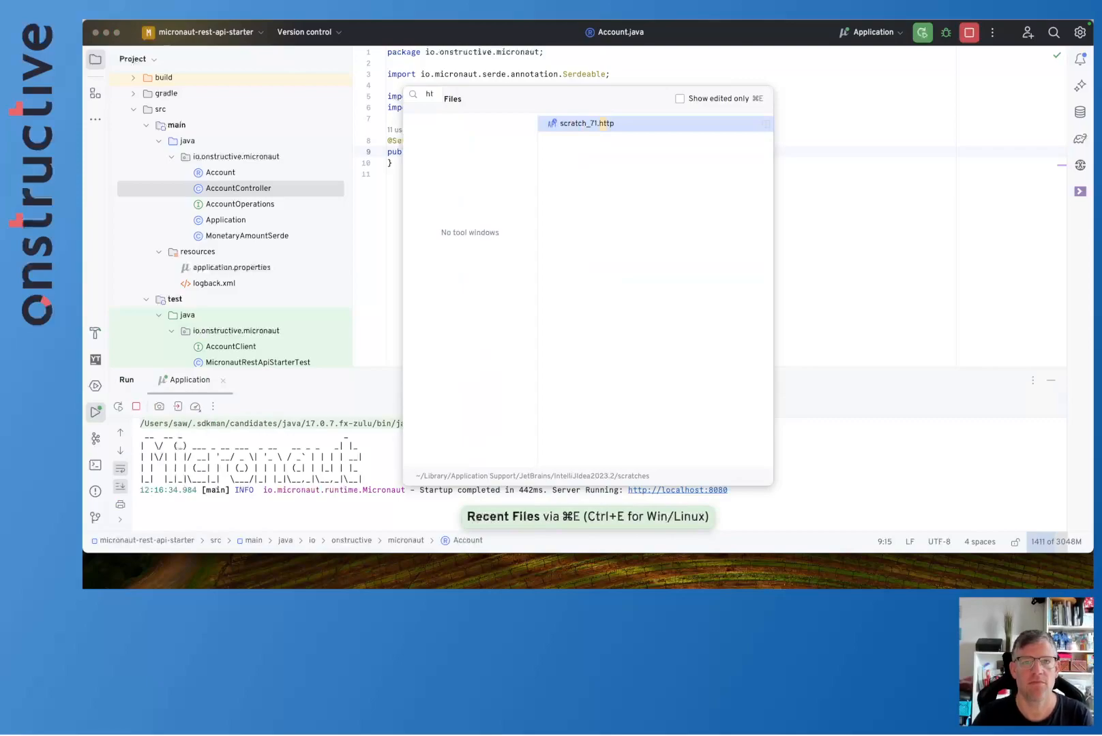
{"action": "key", "text": "Return"}
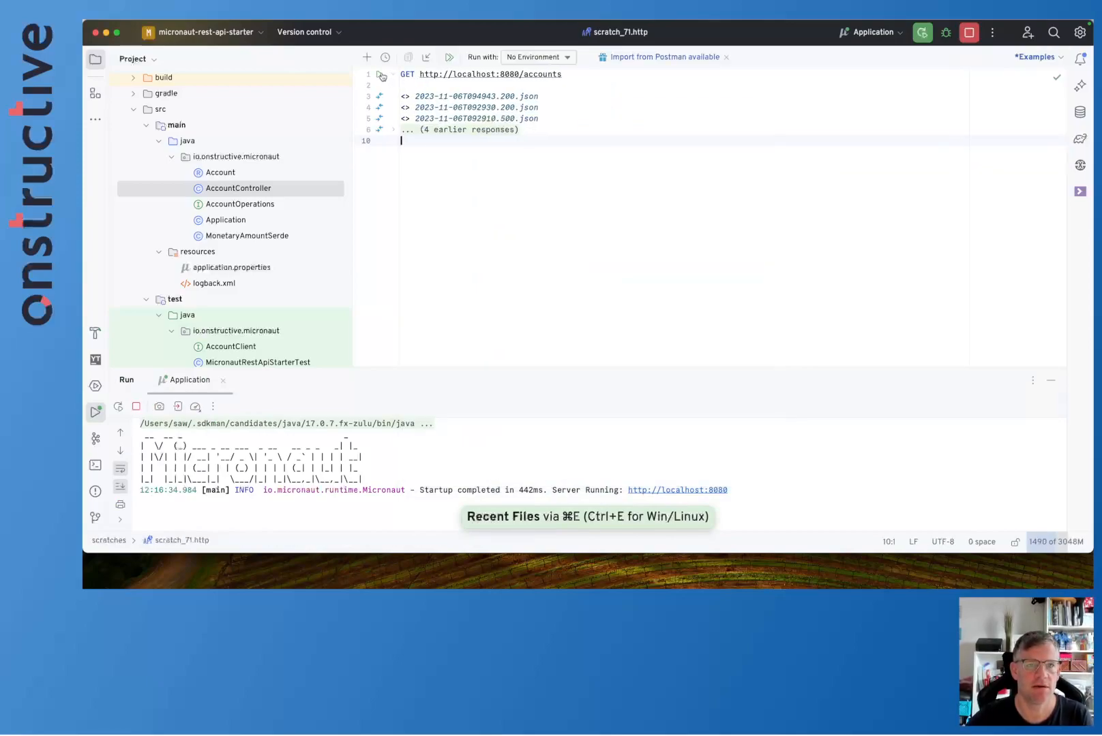
Send the GET /accounts request, review its 200 OK response, then stop the Application.
{"action": "key", "text": "ctrl+Return"}
{"action": "left_click_drag", "start_coordinate": [587, 371], "coordinate": [588, 253]}
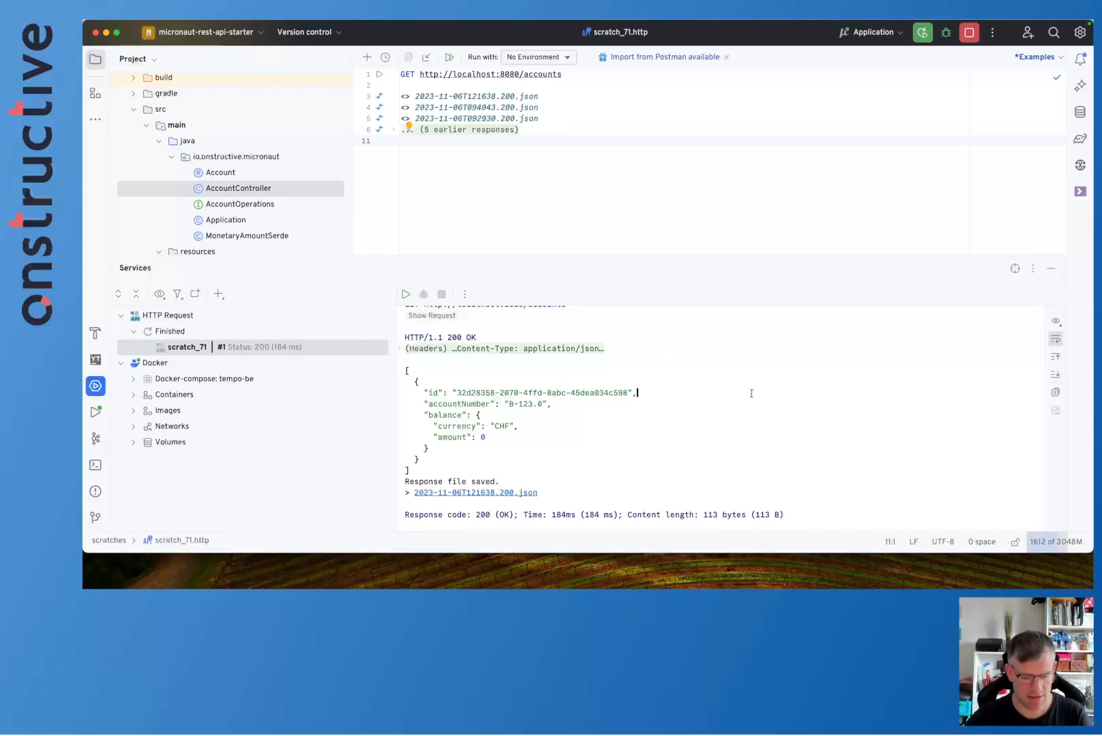
{"action": "left_click", "coordinate": [468, 188]}
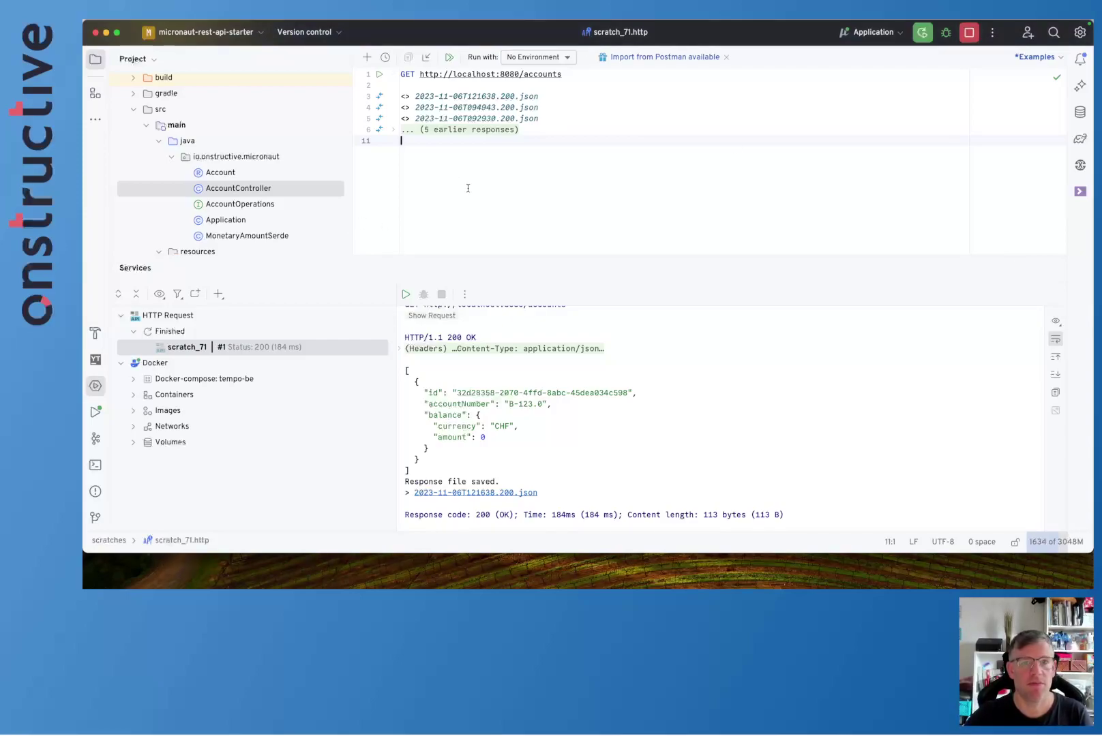
{"action": "left_click", "coordinate": [970, 33]}
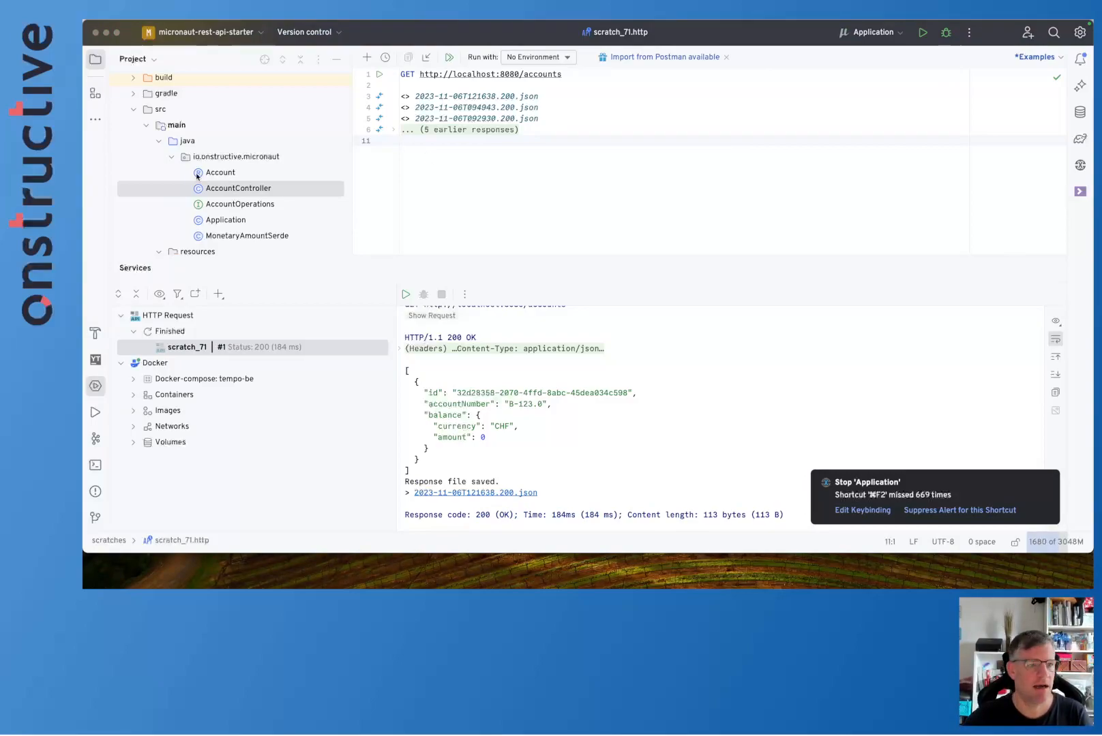
{"action": "scroll", "coordinate": [196, 148], "scroll_direction": "down", "scroll_amount": 6}
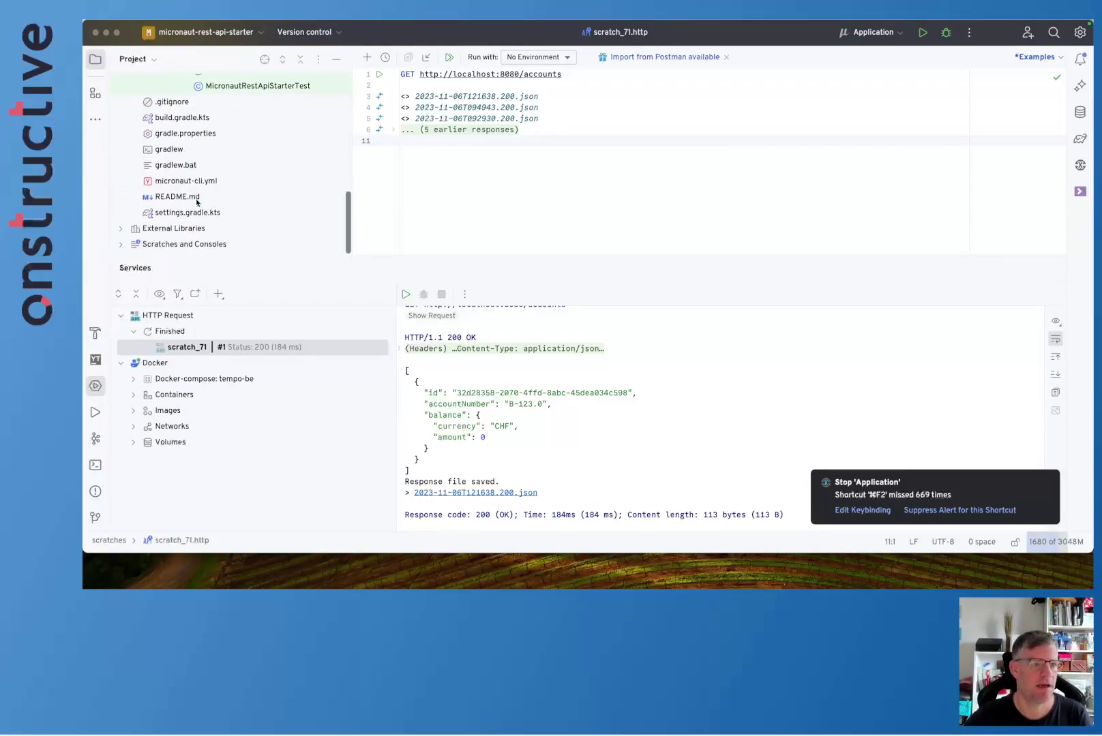
Add the micronaut-openapi annotation processor line to build.gradle.kts.
{"action": "double_click", "coordinate": [182, 117]}
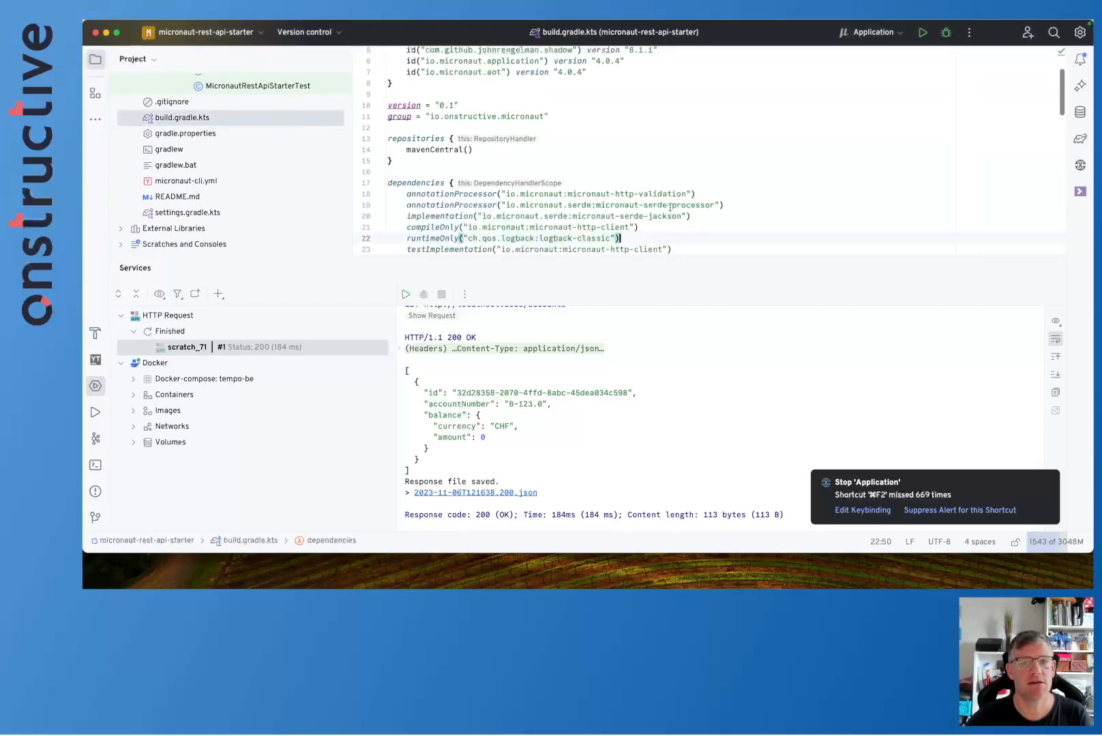
{"action": "scroll", "coordinate": [495, 152], "scroll_direction": "down", "scroll_amount": 1}
{"action": "left_click_drag", "start_coordinate": [668, 258], "coordinate": [669, 379]}
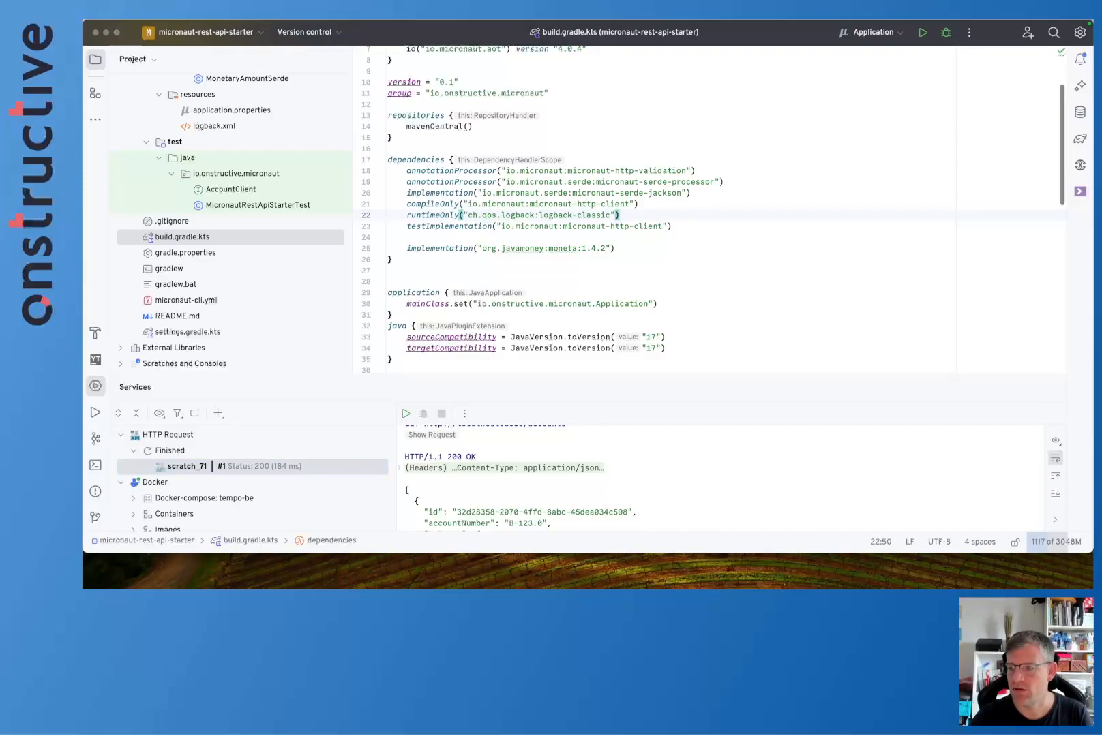
{"action": "left_click", "coordinate": [728, 171]}
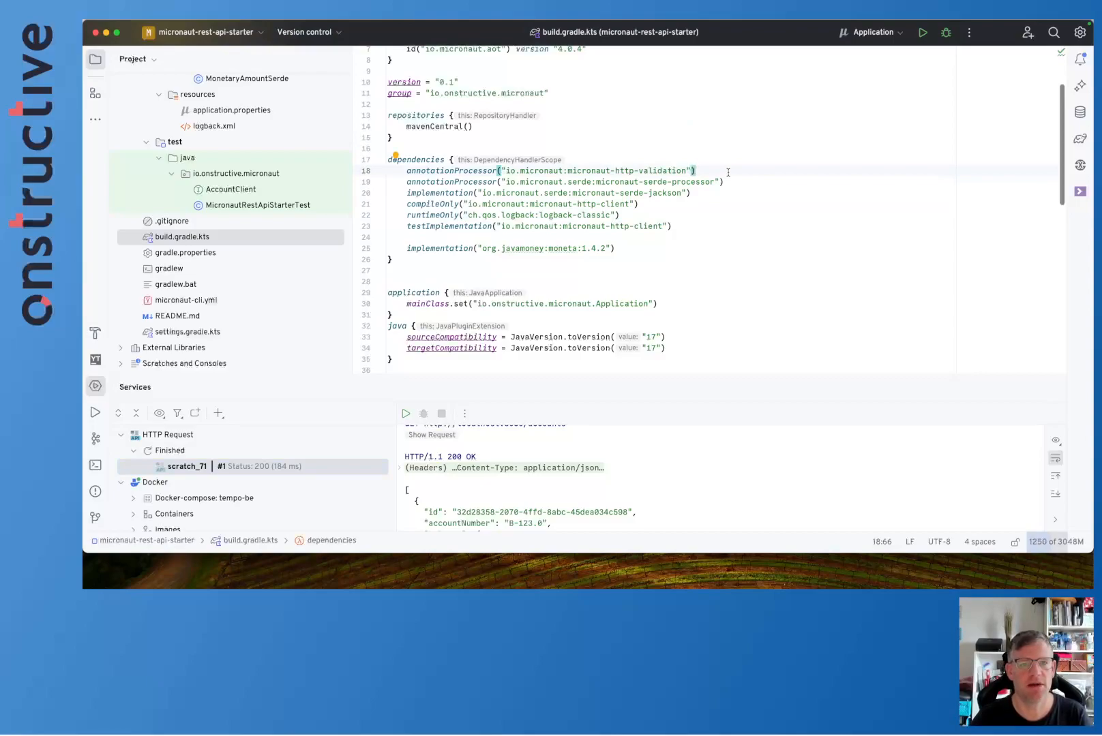
{"action": "key", "text": "Return"}
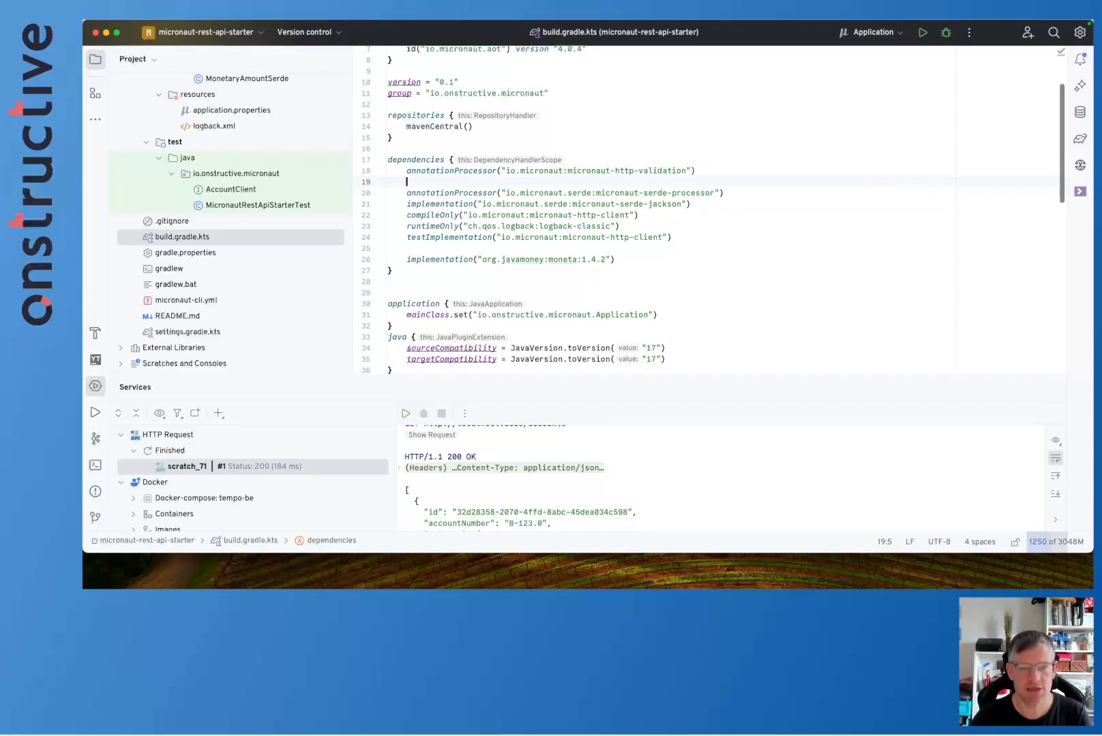
{"action": "type", "text": "annotationProcessor(\"io.micronaut.openapi:micronaut-openapi\")"}
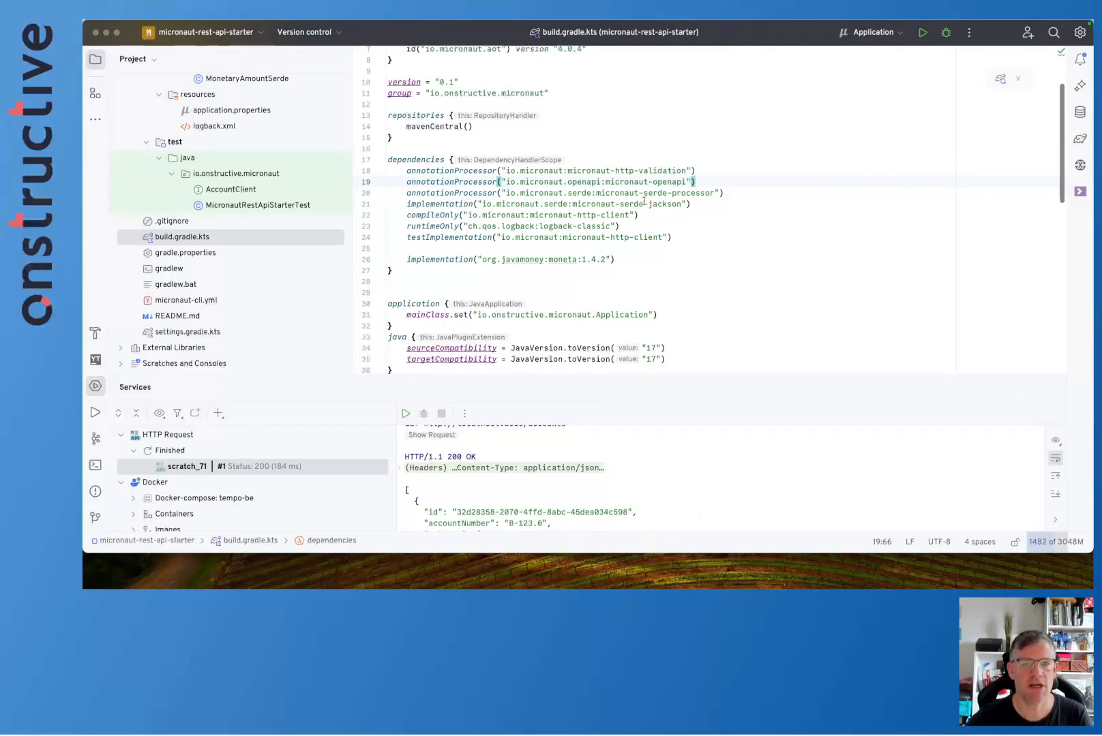
Add the swagger-annotations implementation dependency and reload the Gradle projects.
{"action": "left_click", "coordinate": [715, 203]}
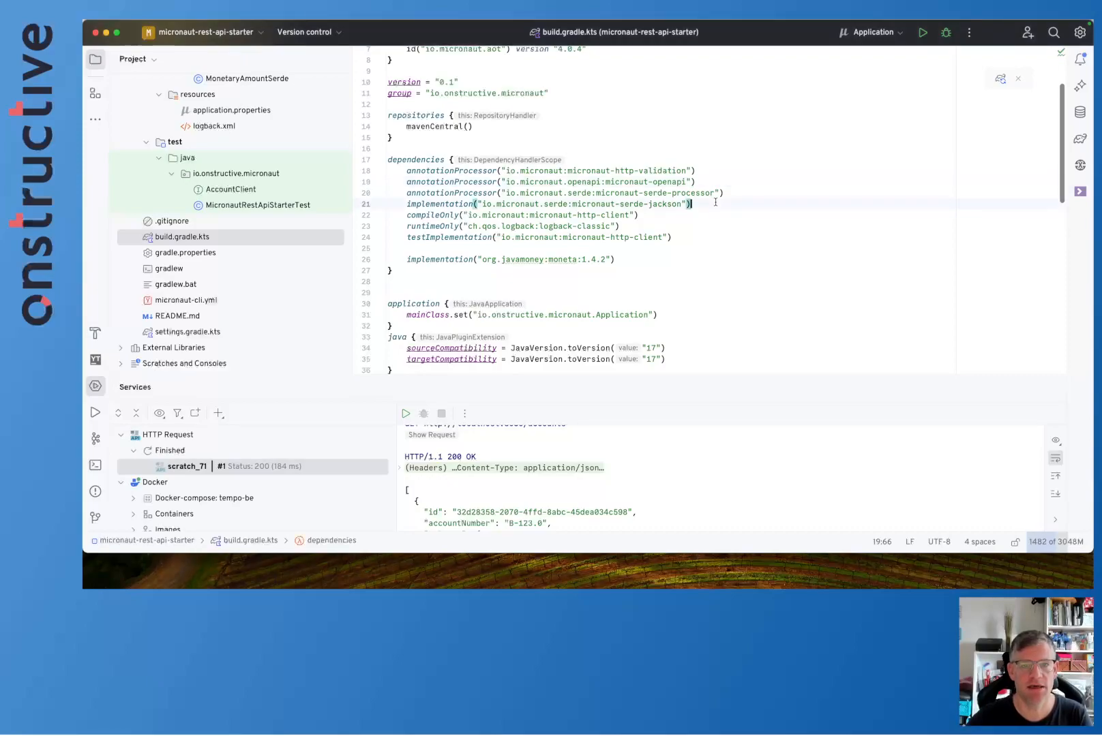
{"action": "key", "text": "Return"}
{"action": "type", "text": "implementation(\"io.swagger.core.v3:swagger-annotations\")"}
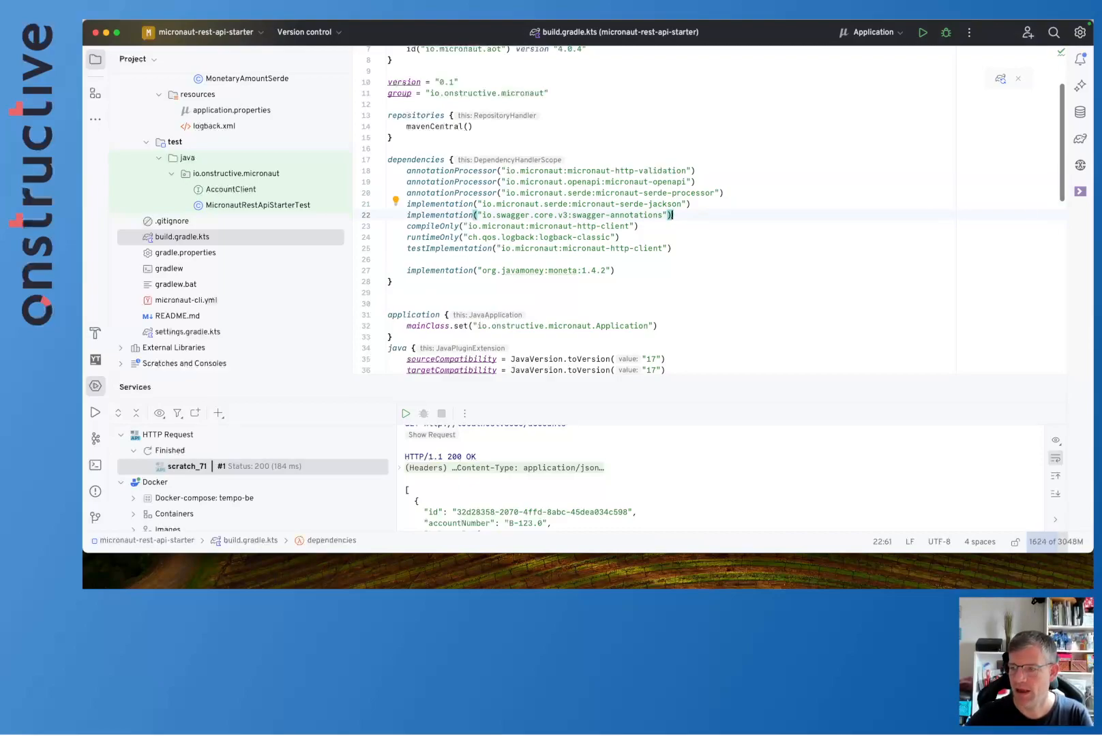
{"action": "left_click", "coordinate": [535, 237]}
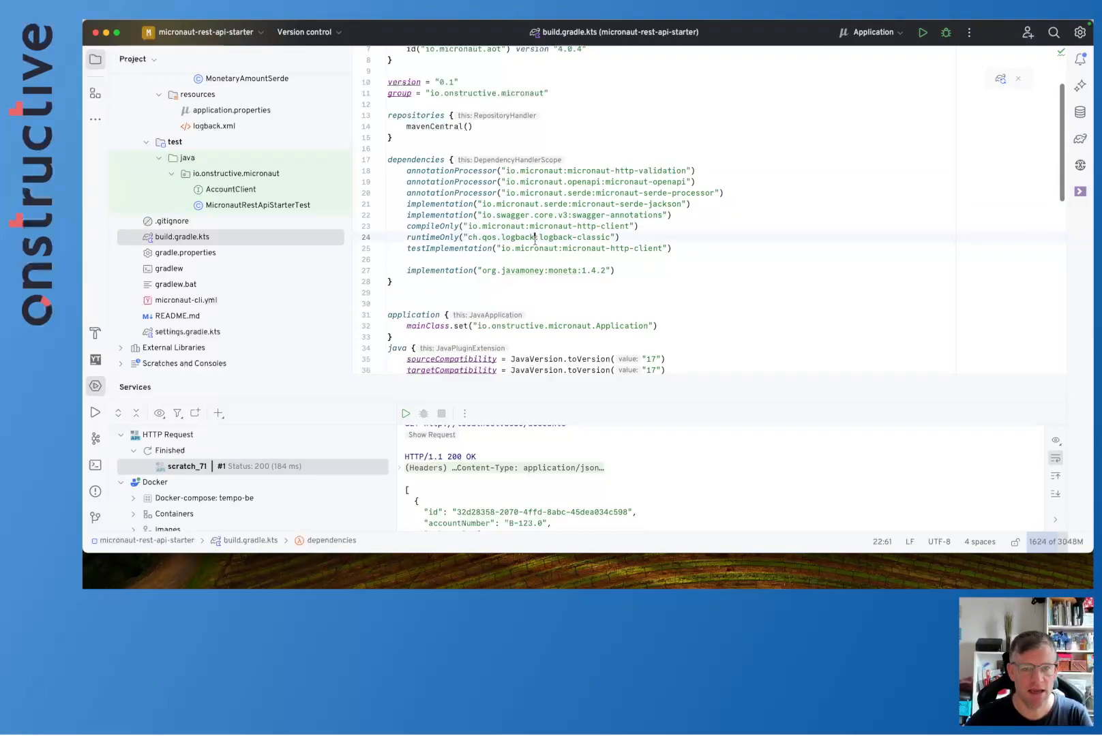
{"action": "key", "text": "ctrl+shift+o"}
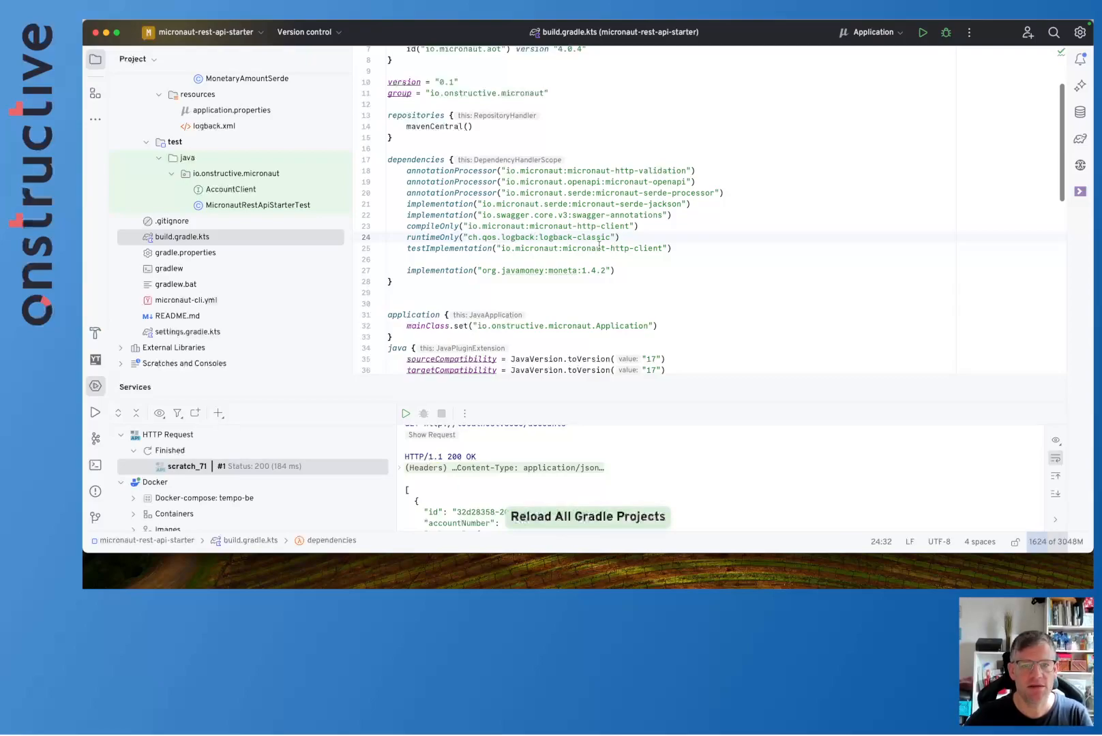
{"action": "scroll", "coordinate": [225, 164], "scroll_direction": "up", "scroll_amount": 3}
{"action": "scroll", "coordinate": [225, 164], "scroll_direction": "up", "scroll_amount": 3}
{"action": "left_click", "coordinate": [230, 157]}
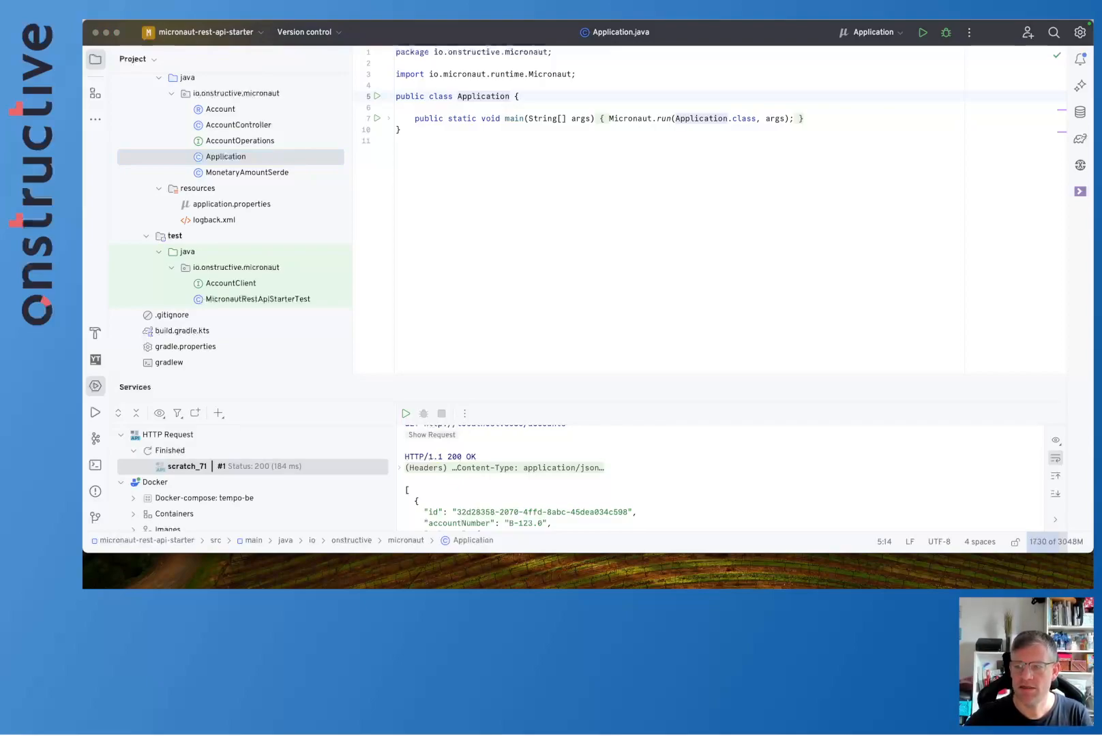
{"action": "left_click", "coordinate": [413, 85]}
{"action": "key", "text": "super+v"}
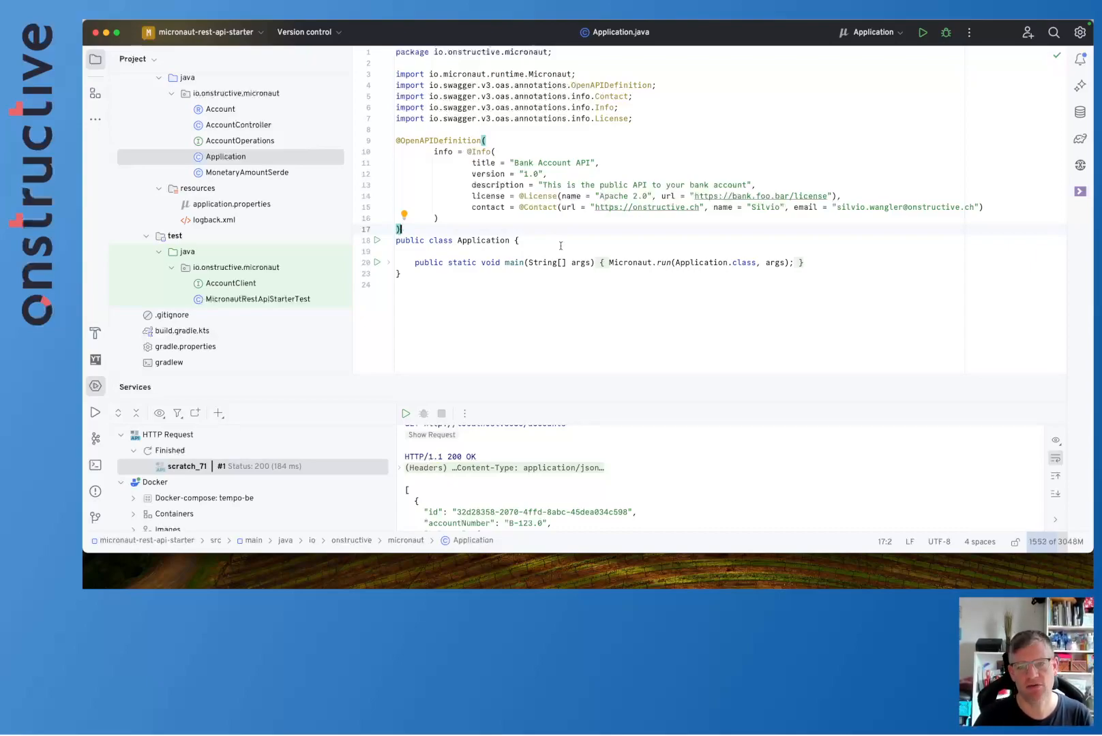
Highlight the title Bank Account API, version 1.0, description, Apache 2.0 license and contact entries.
{"action": "left_click", "coordinate": [434, 140]}
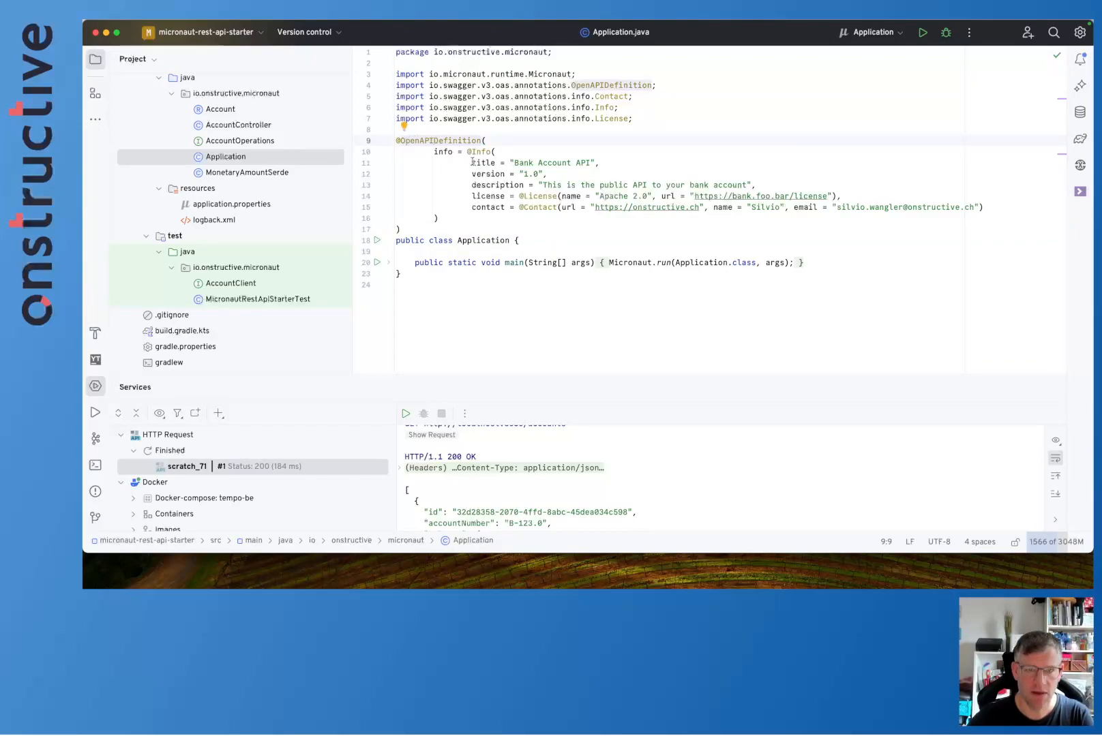
{"action": "left_click_drag", "start_coordinate": [472, 162], "coordinate": [594, 163]}
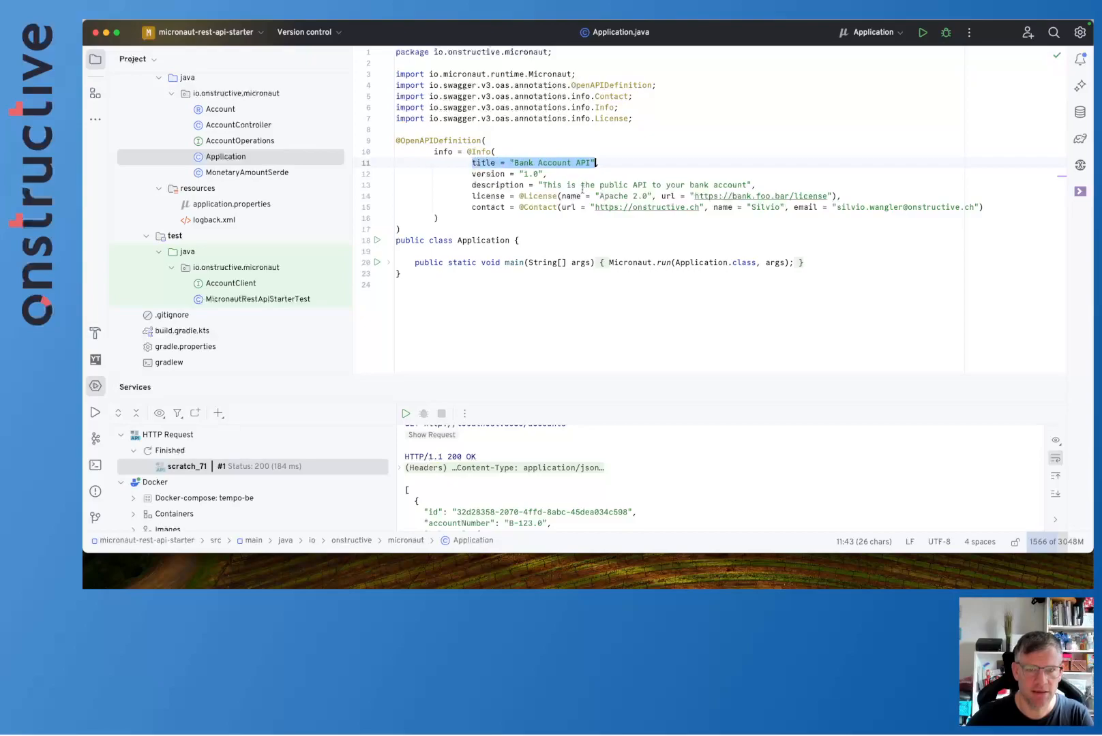
{"action": "left_click_drag", "start_coordinate": [476, 174], "coordinate": [548, 174]}
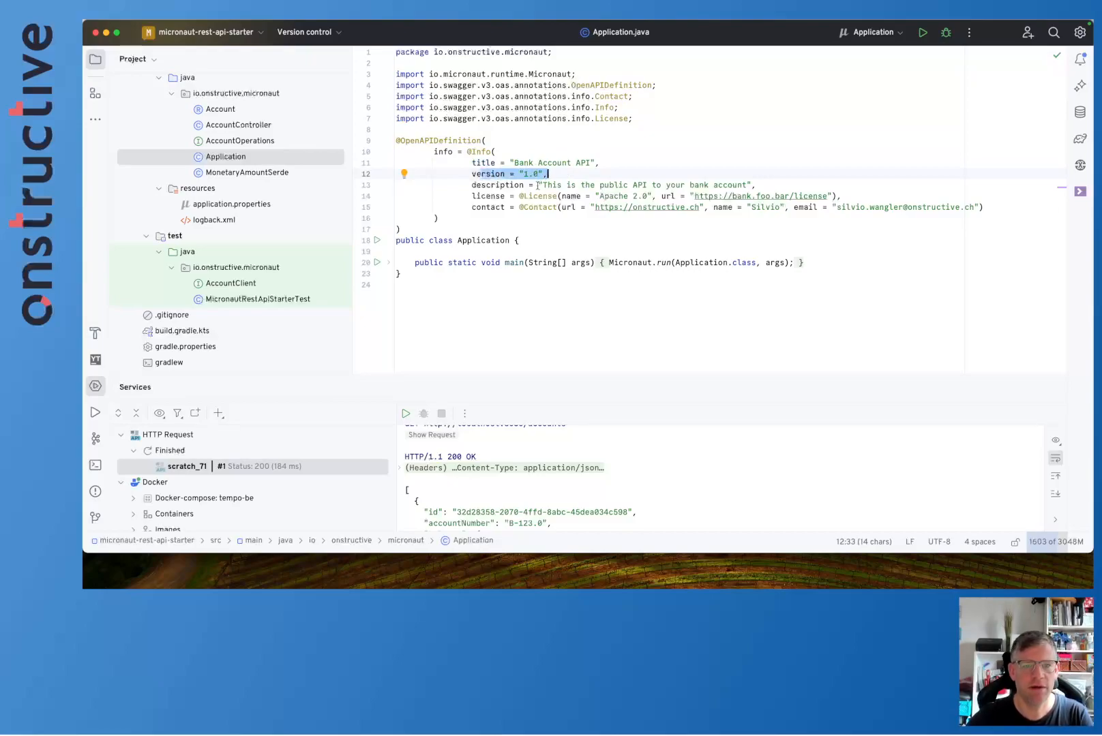
{"action": "mouse_move", "coordinate": [548, 174]}
{"action": "left_mouse_down"}
{"action": "mouse_move", "coordinate": [535, 186]}
{"action": "mouse_move", "coordinate": [757, 186]}
{"action": "left_mouse_up"}
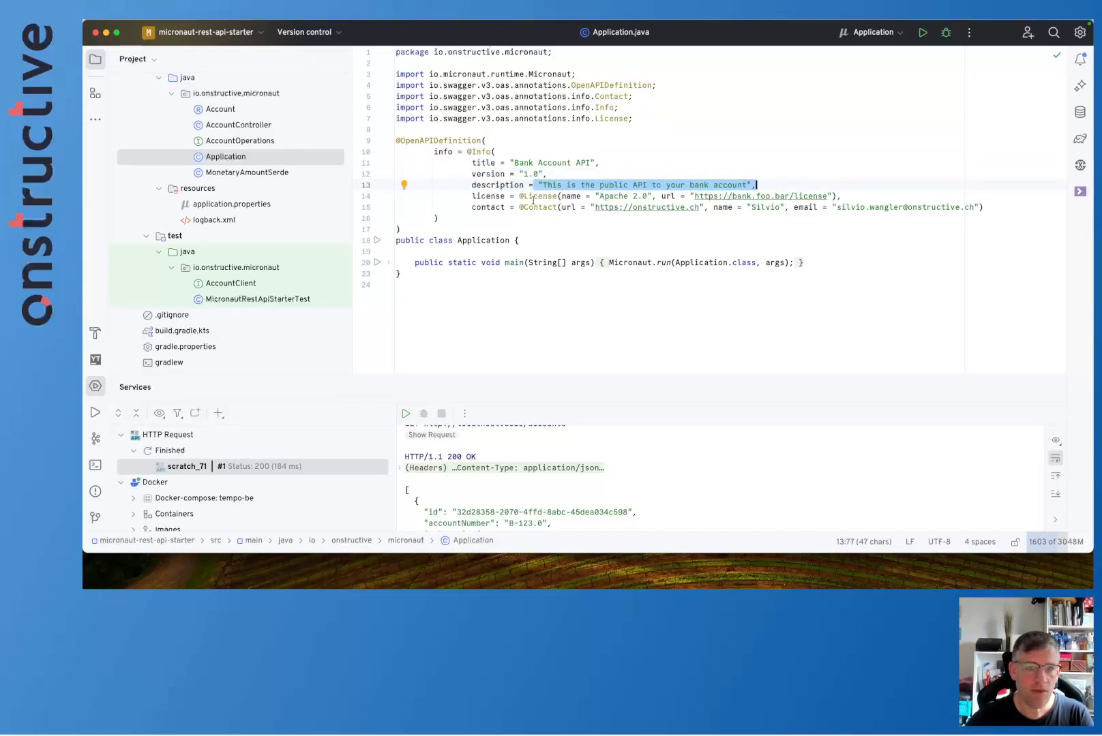
{"action": "left_click_drag", "start_coordinate": [528, 197], "coordinate": [631, 197]}
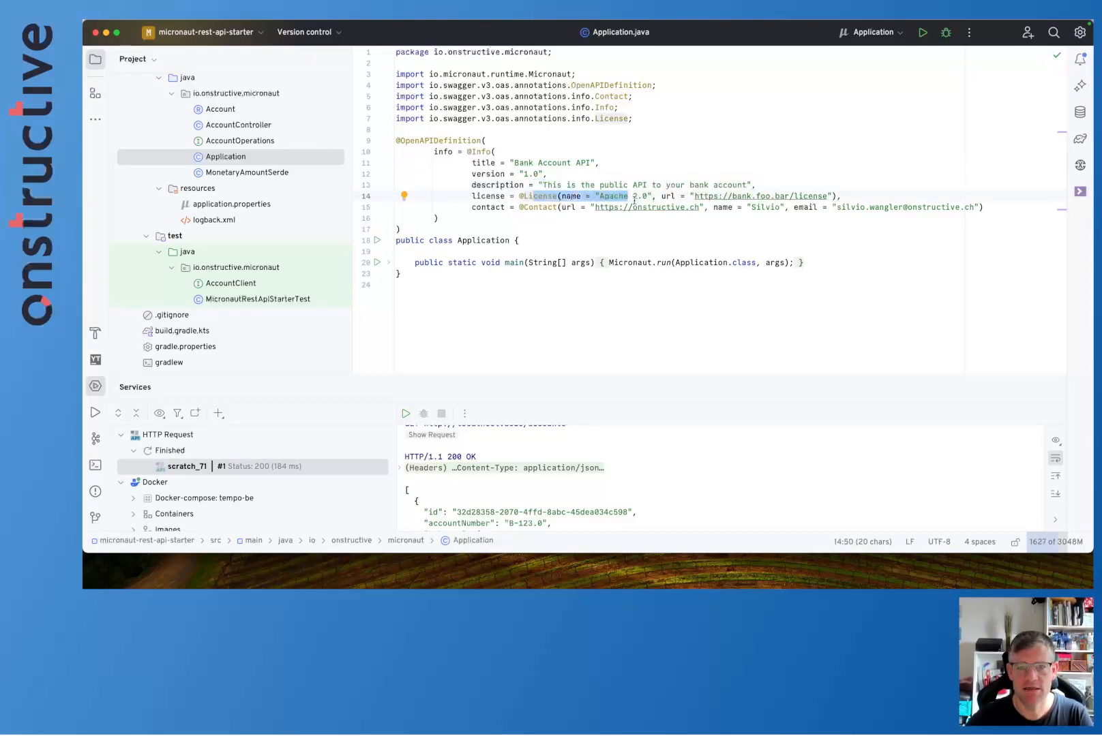
{"action": "left_click", "coordinate": [540, 207]}
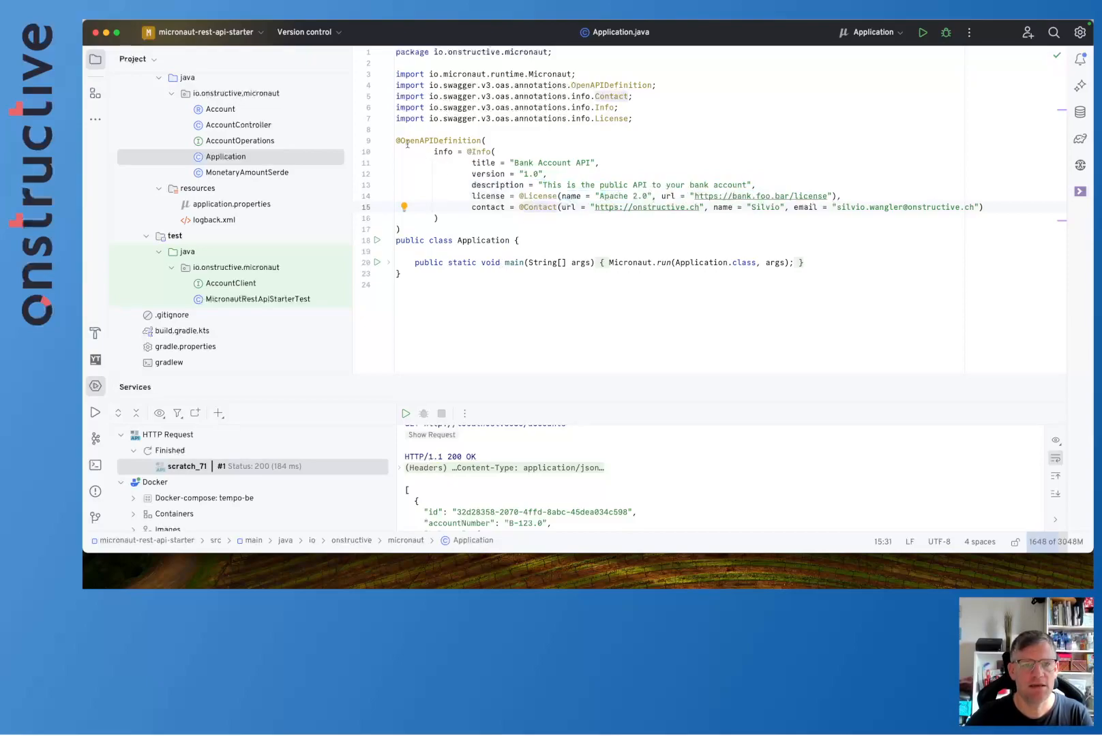
{"action": "left_click_drag", "start_coordinate": [397, 141], "coordinate": [401, 229]}
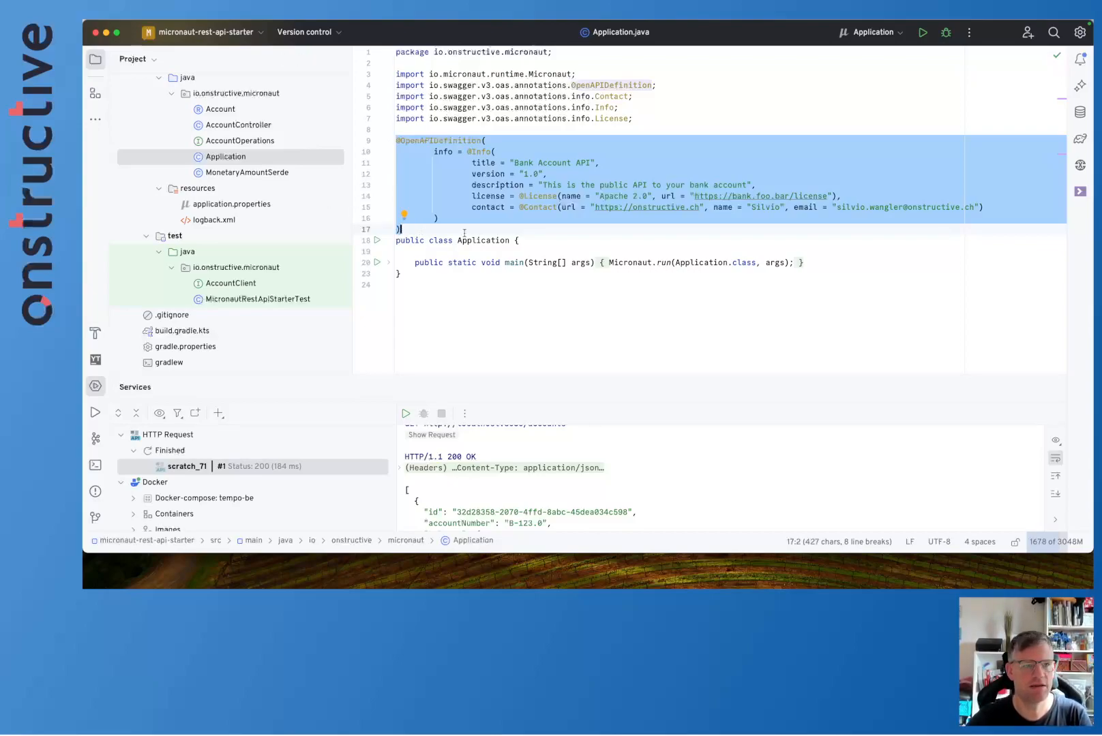
Run 'gradlew clean cJ' from Run Anything to rebuild the project.
{"action": "left_click", "coordinate": [668, 196]}
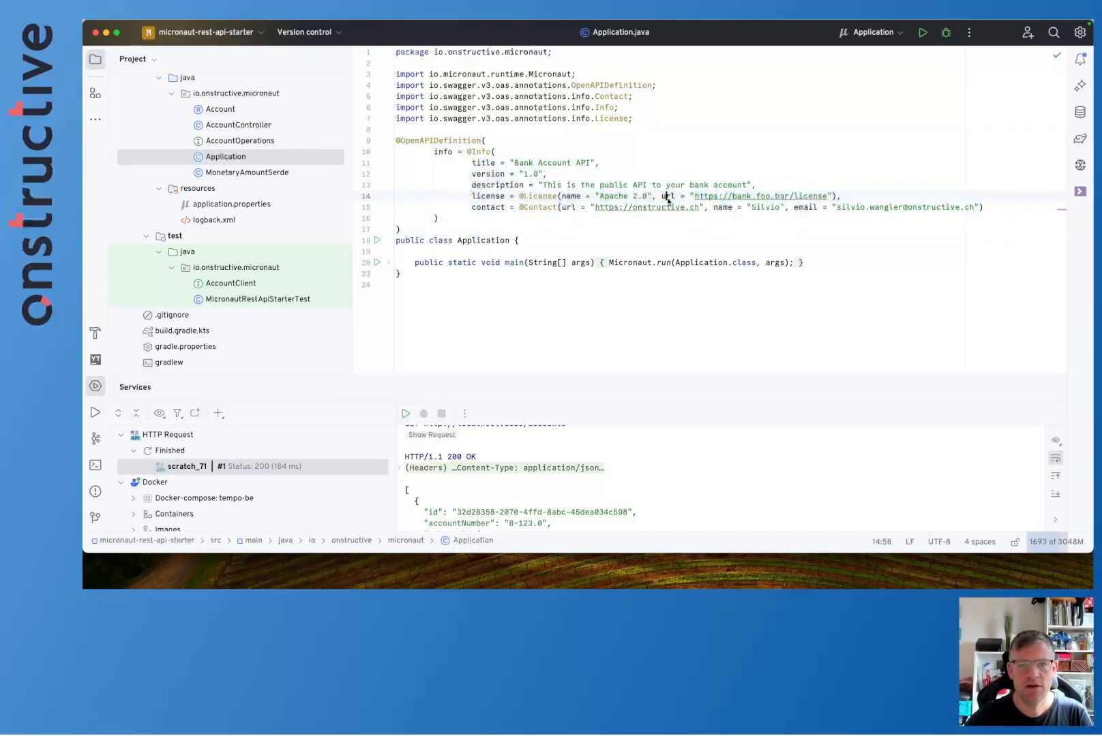
{"action": "key", "text": "ctrl+ctrl"}
{"action": "type", "text": "gradlew"}
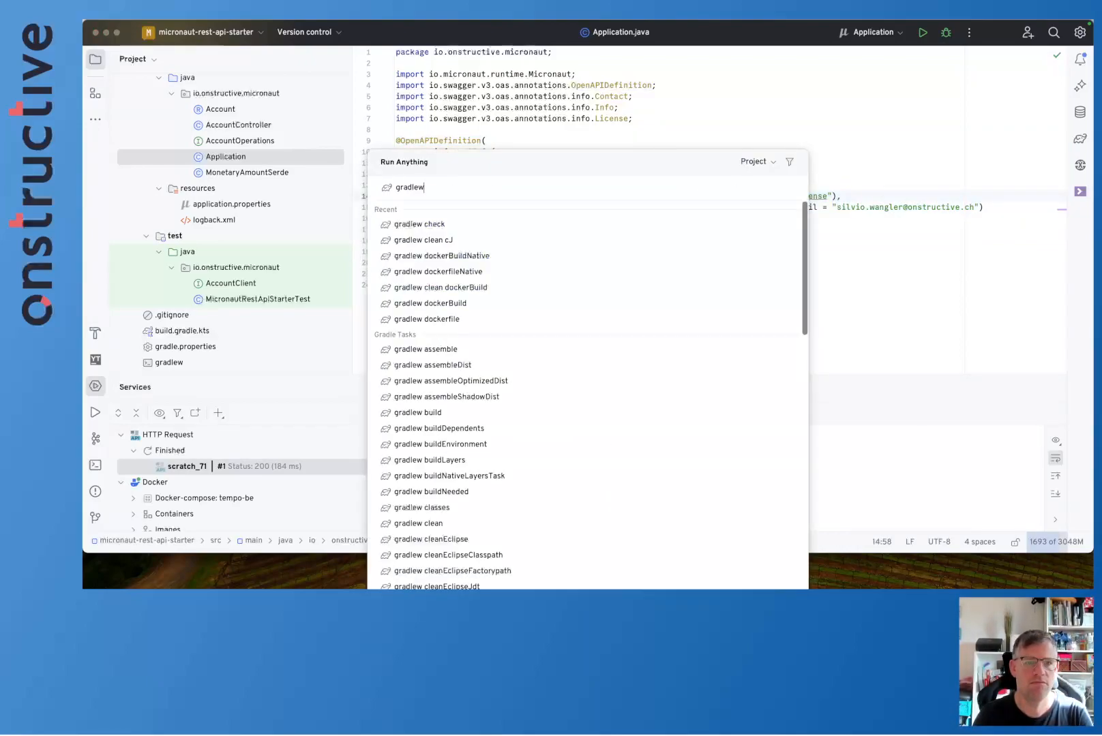
{"action": "type", "text": " clean cJ"}
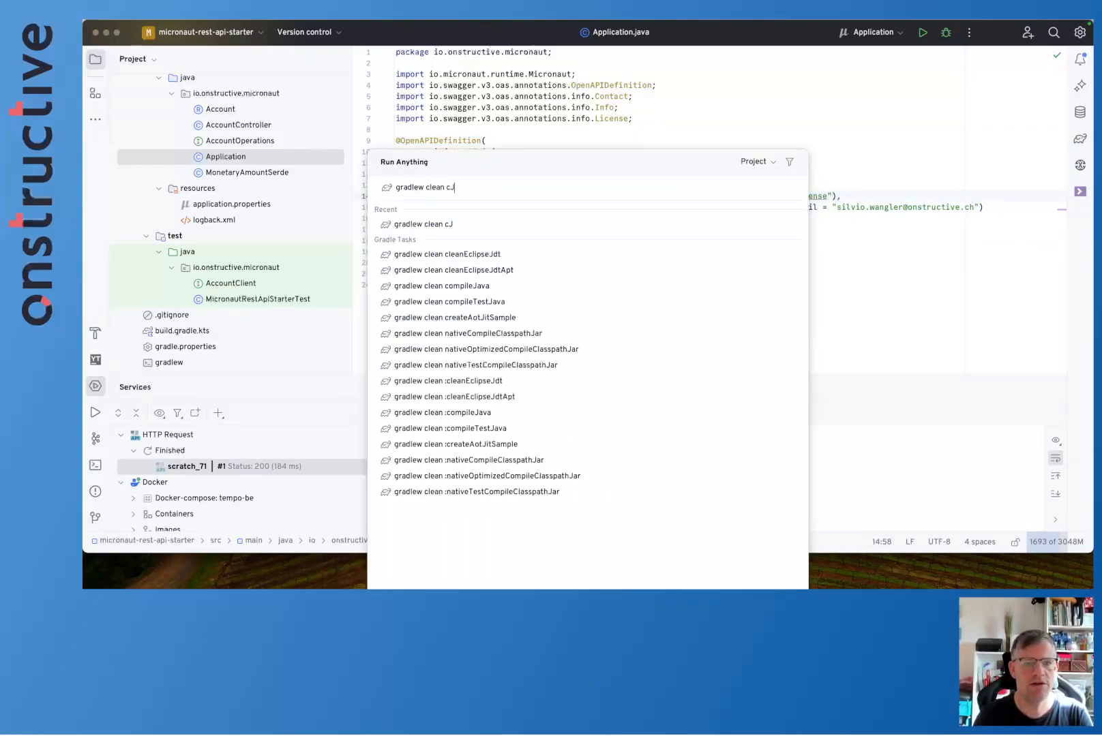
{"action": "key", "text": "Return"}
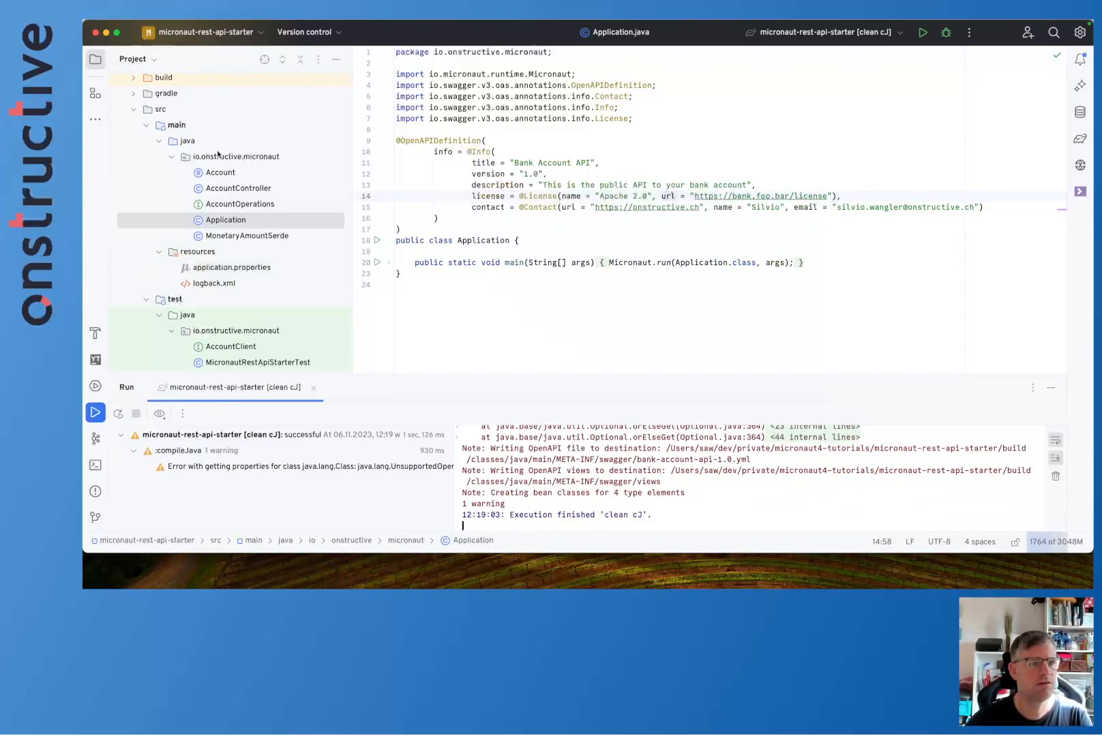
{"action": "scroll", "coordinate": [200, 146], "scroll_direction": "up", "scroll_amount": 3}
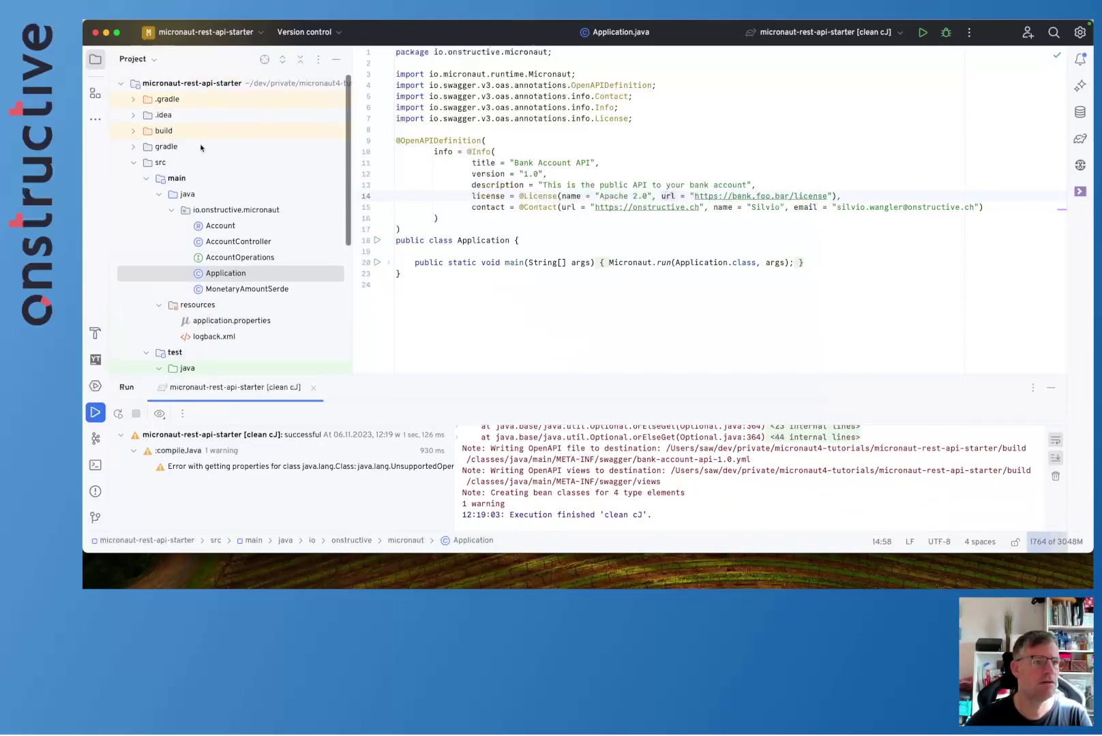
Expand build/classes/java/main/META-INF/swagger to reveal bank-account-api-1.0.yml.
{"action": "left_click", "coordinate": [135, 131]}
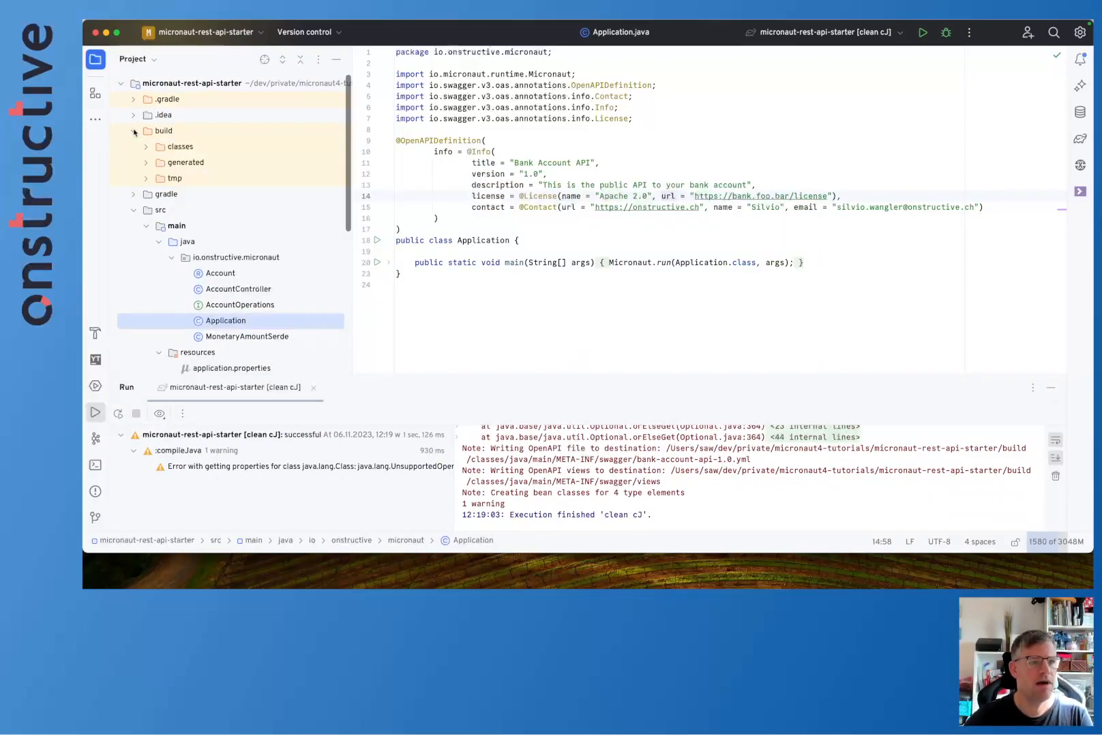
{"action": "left_click", "coordinate": [147, 146]}
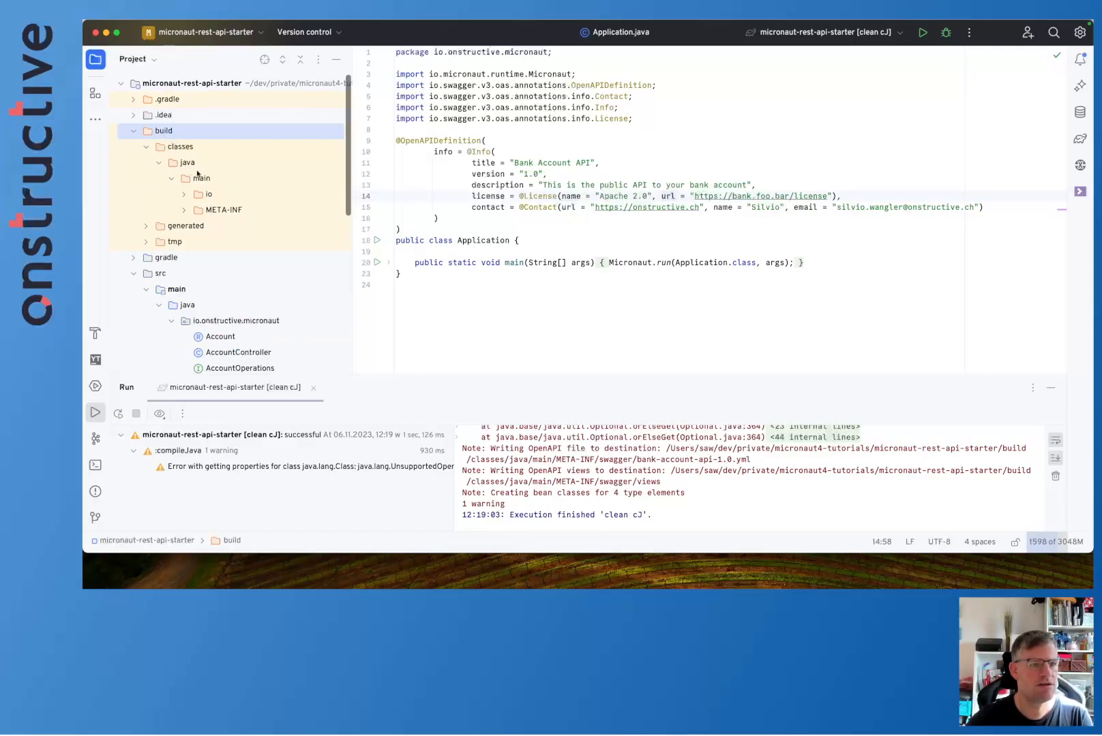
{"action": "left_click", "coordinate": [184, 210]}
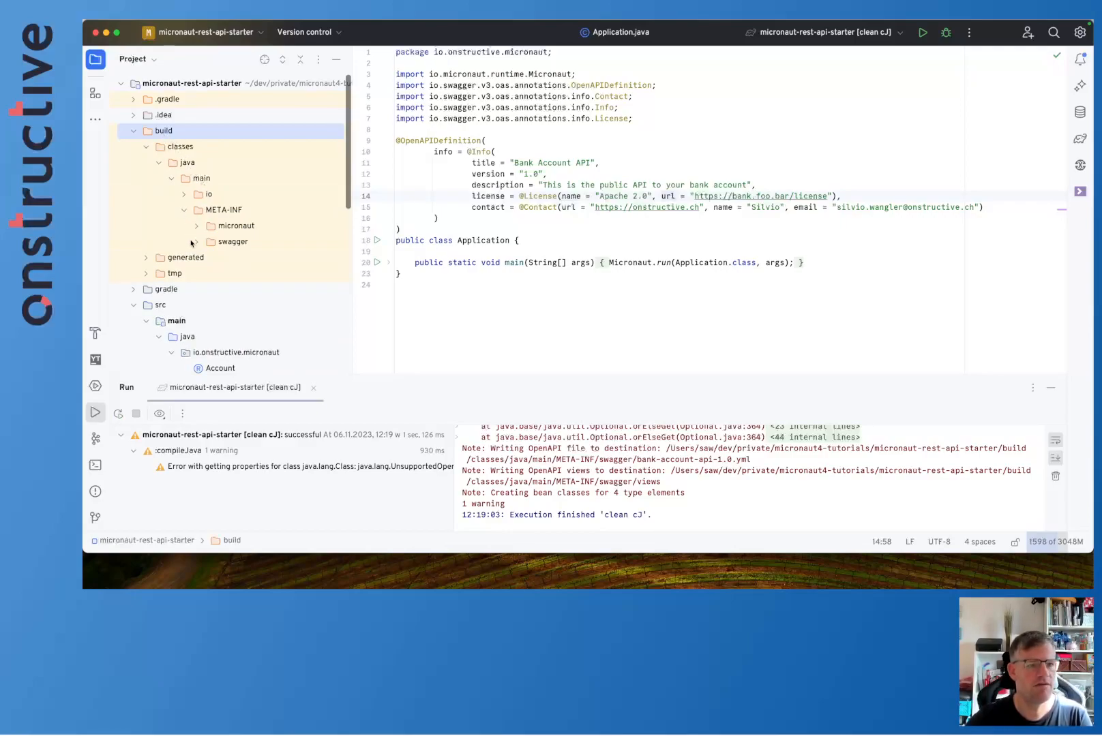
{"action": "left_click", "coordinate": [196, 242]}
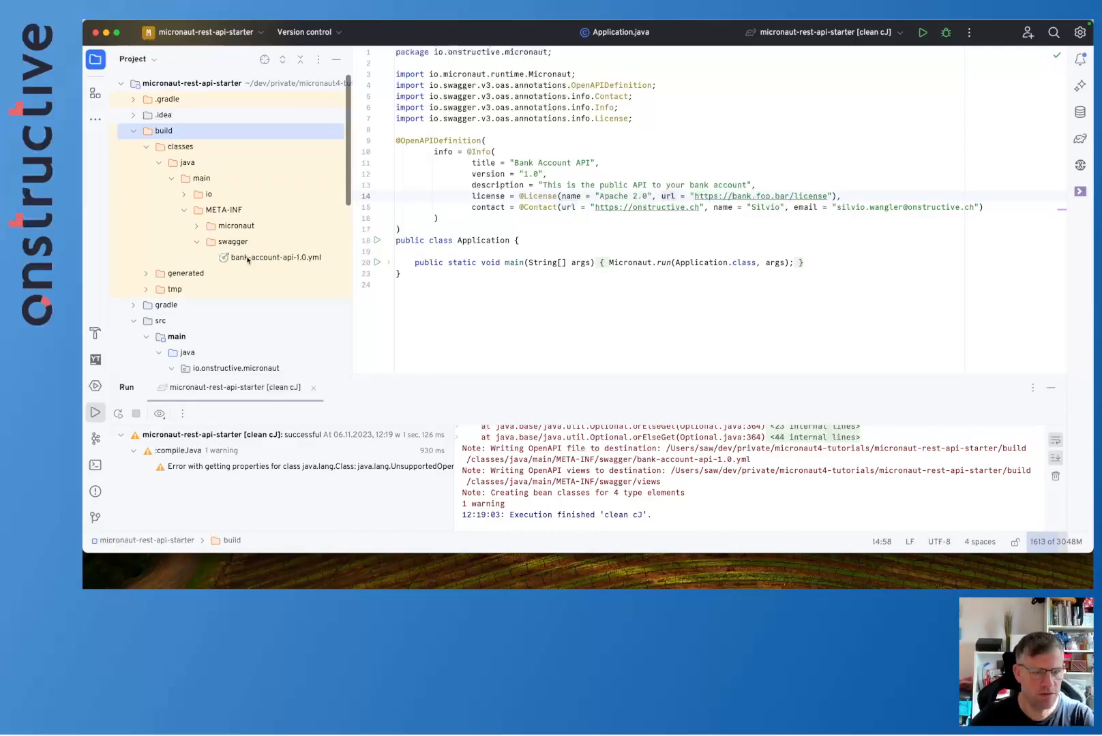
View bank-account-api-1.0.yml as source, split and rendered Redocly preview.
{"action": "double_click", "coordinate": [247, 260]}
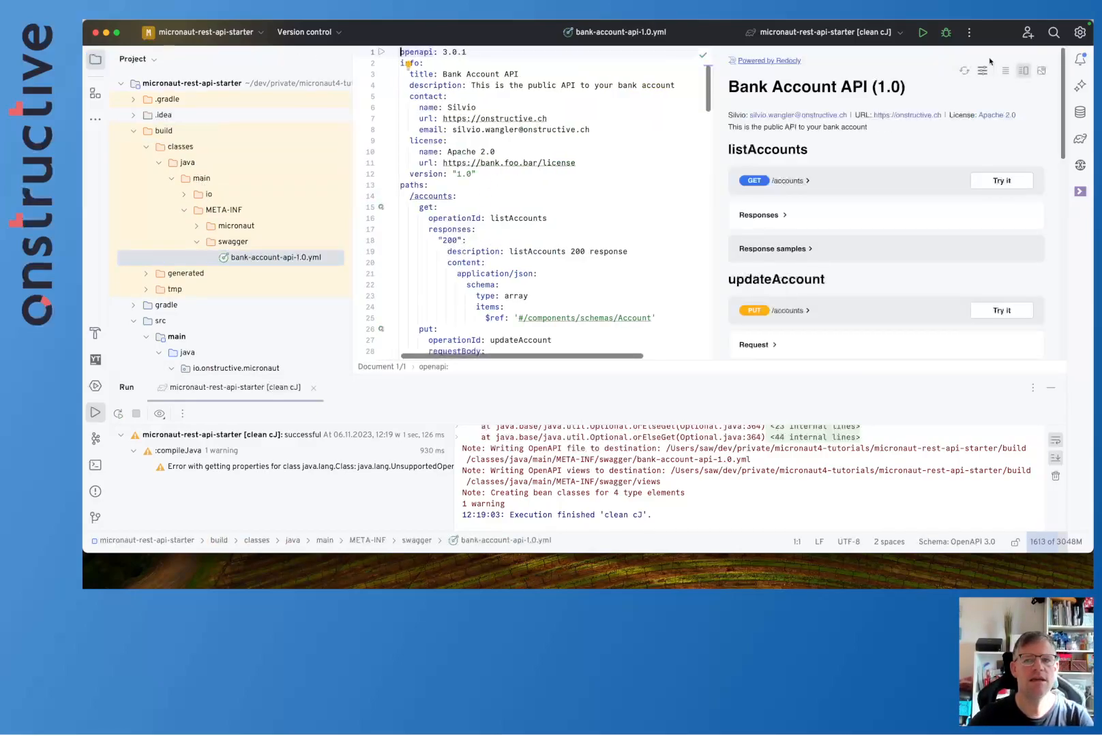
{"action": "left_click", "coordinate": [1006, 70]}
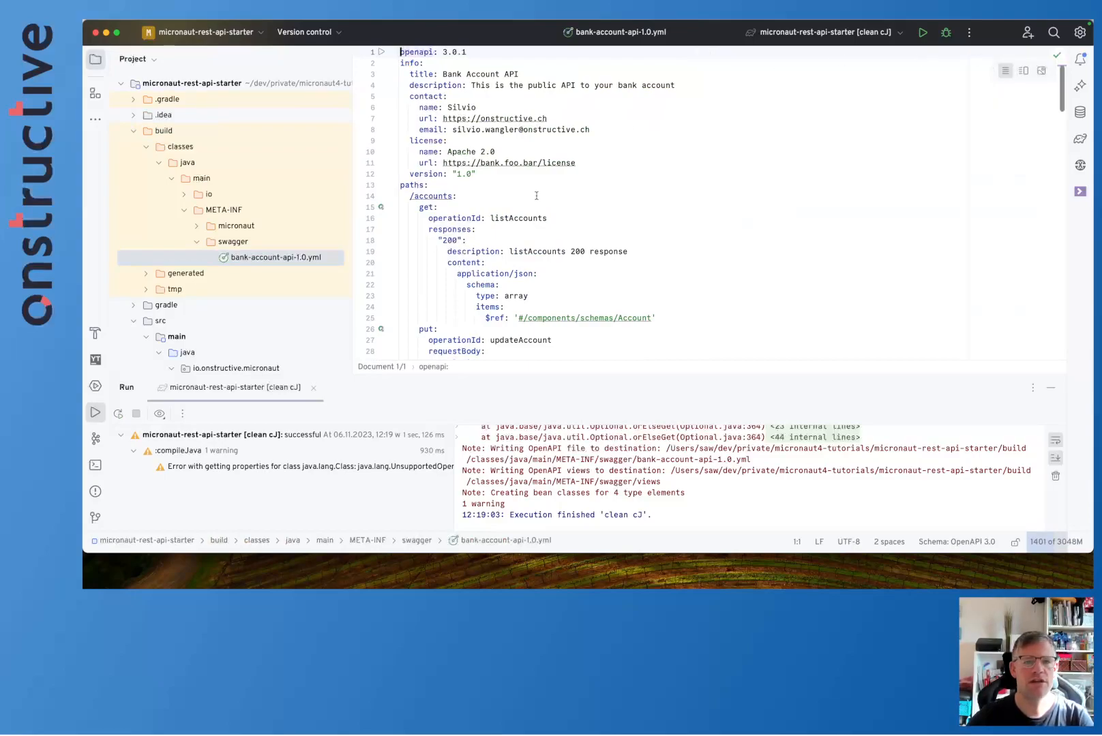
{"action": "scroll", "coordinate": [537, 196], "scroll_direction": "down", "scroll_amount": 5}
{"action": "scroll", "coordinate": [537, 196], "scroll_direction": "down", "scroll_amount": 5}
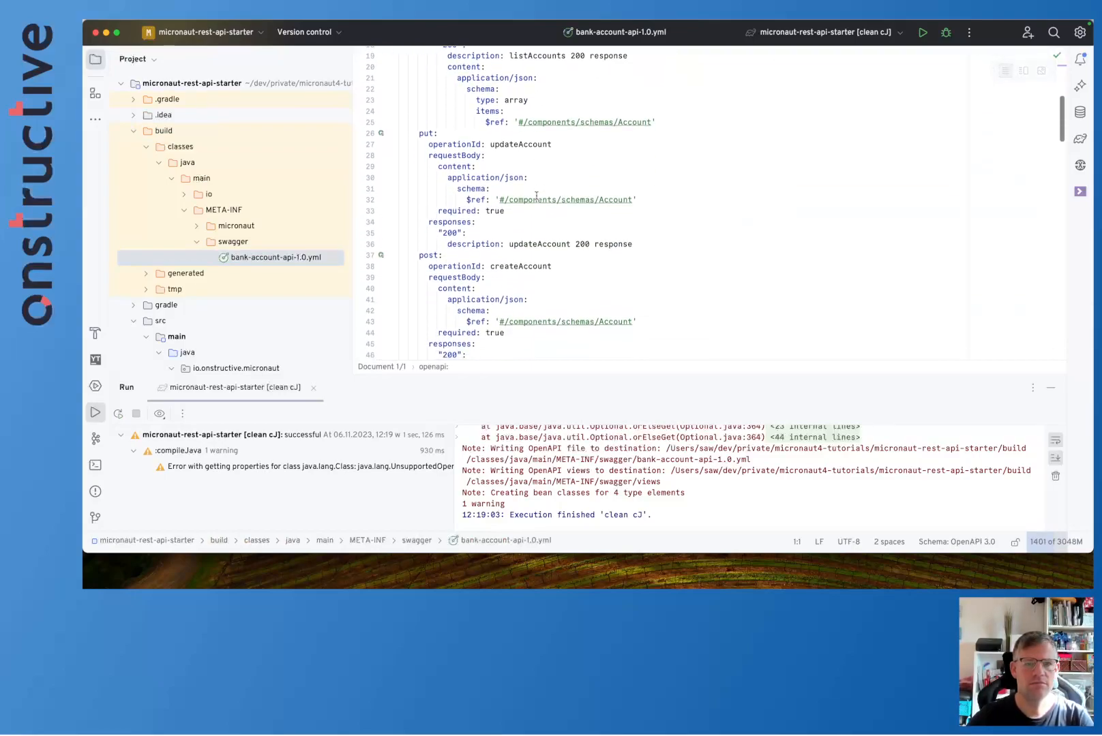
{"action": "scroll", "coordinate": [537, 196], "scroll_direction": "down", "scroll_amount": 3}
{"action": "scroll", "coordinate": [537, 197], "scroll_direction": "down", "scroll_amount": 3}
{"action": "scroll", "coordinate": [536, 197], "scroll_direction": "down", "scroll_amount": 2}
{"action": "scroll", "coordinate": [536, 196], "scroll_direction": "down", "scroll_amount": 2}
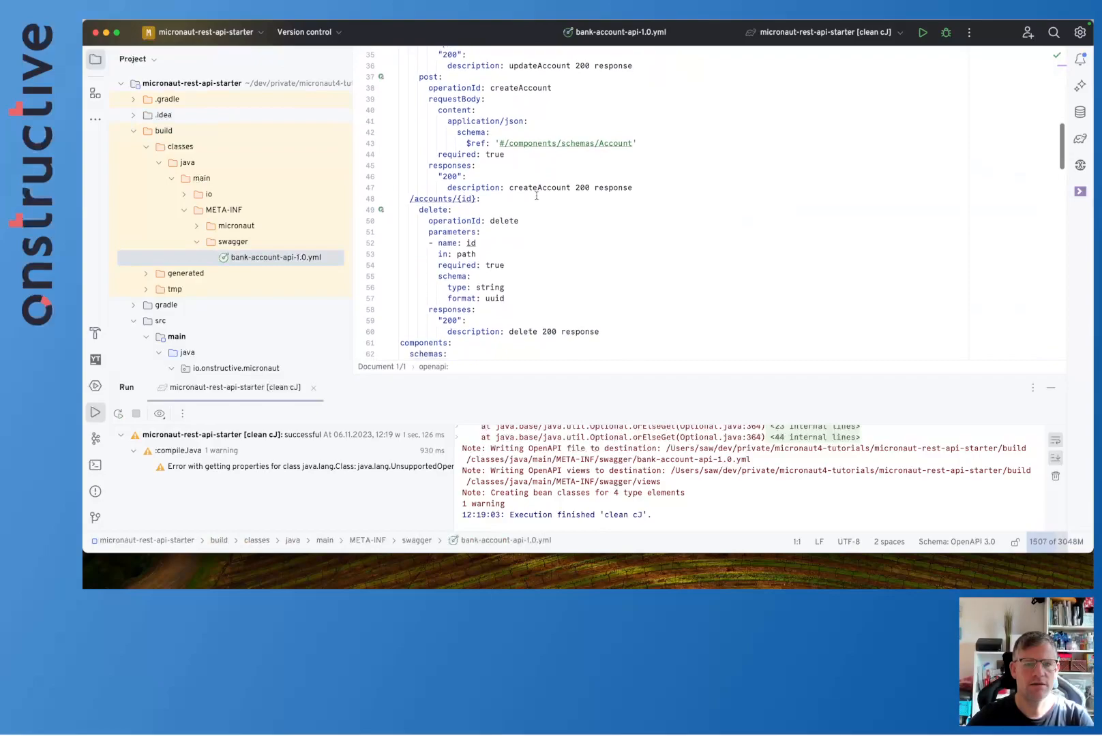
{"action": "scroll", "coordinate": [536, 197], "scroll_direction": "down", "scroll_amount": 2}
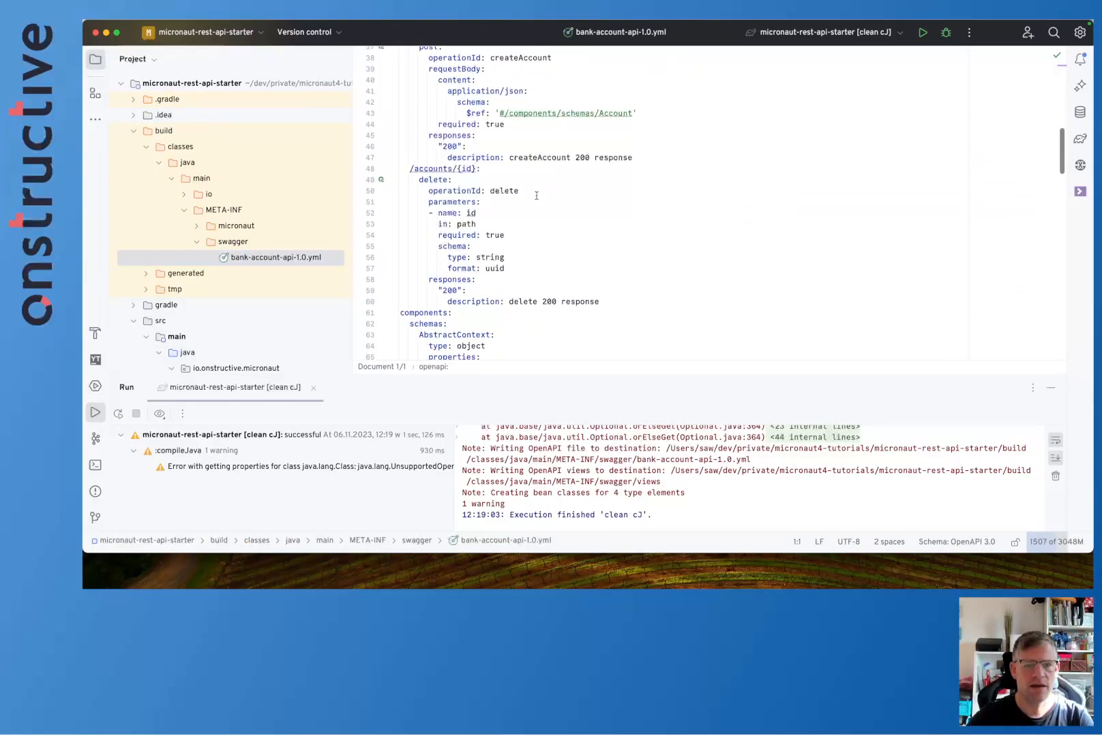
{"action": "scroll", "coordinate": [536, 196], "scroll_direction": "down", "scroll_amount": 1}
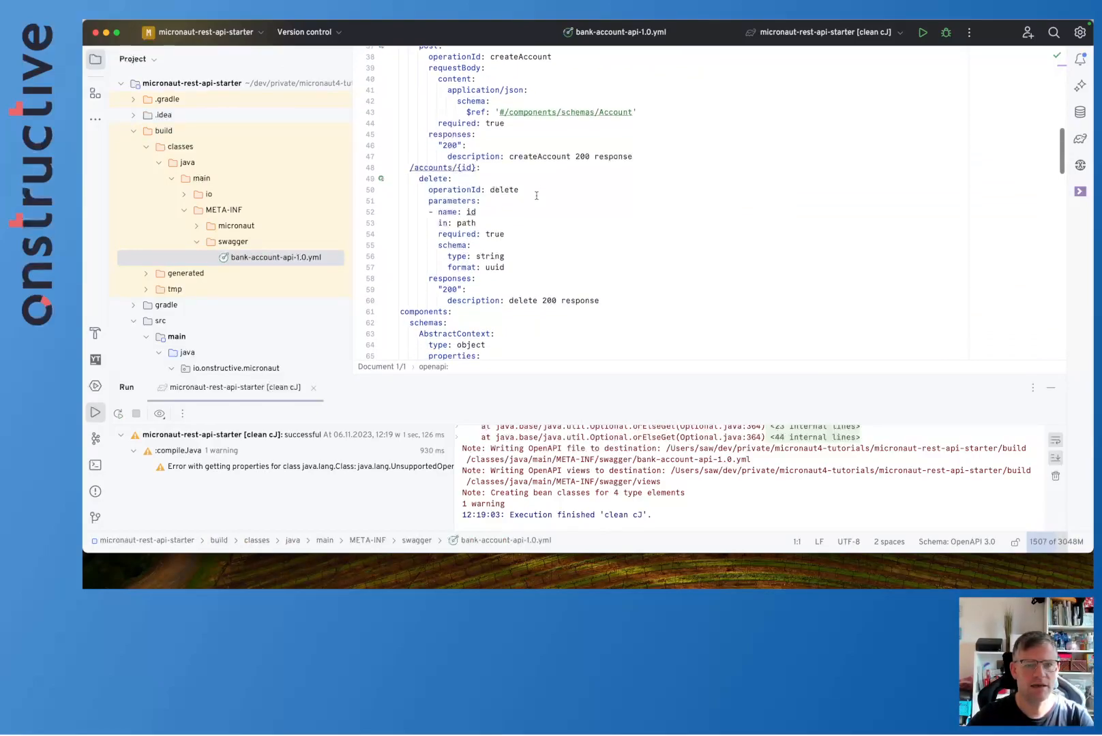
{"action": "mouse_move", "coordinate": [976, 95]}
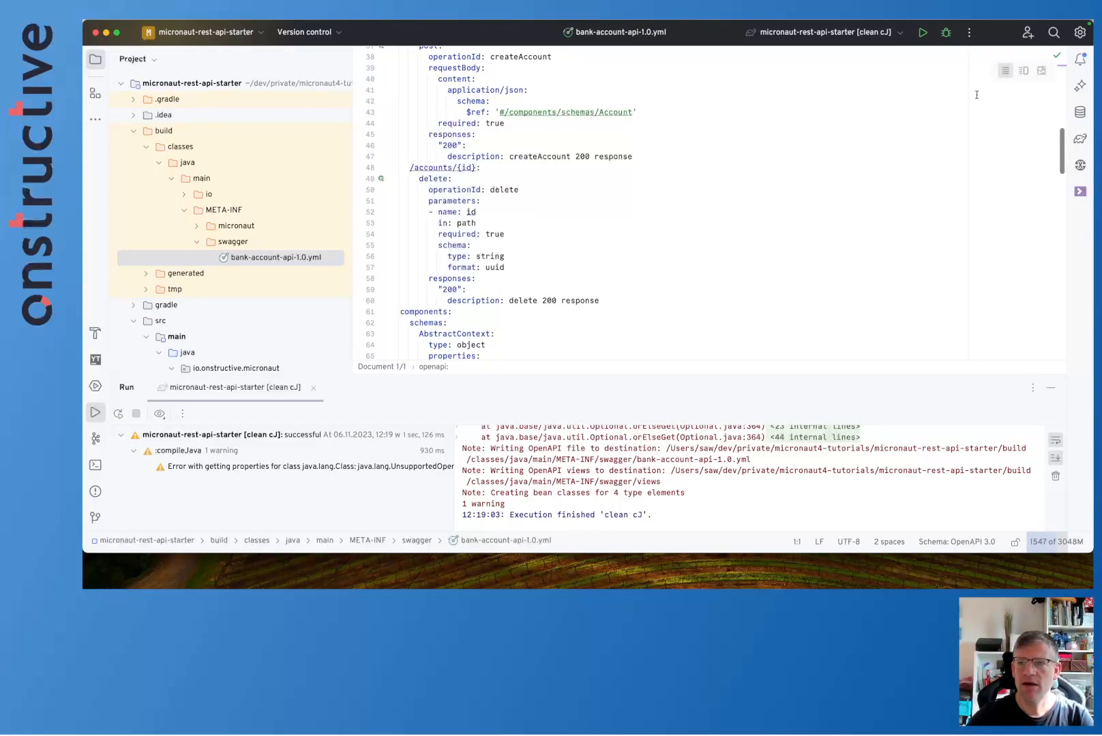
{"action": "left_click", "coordinate": [1042, 70]}
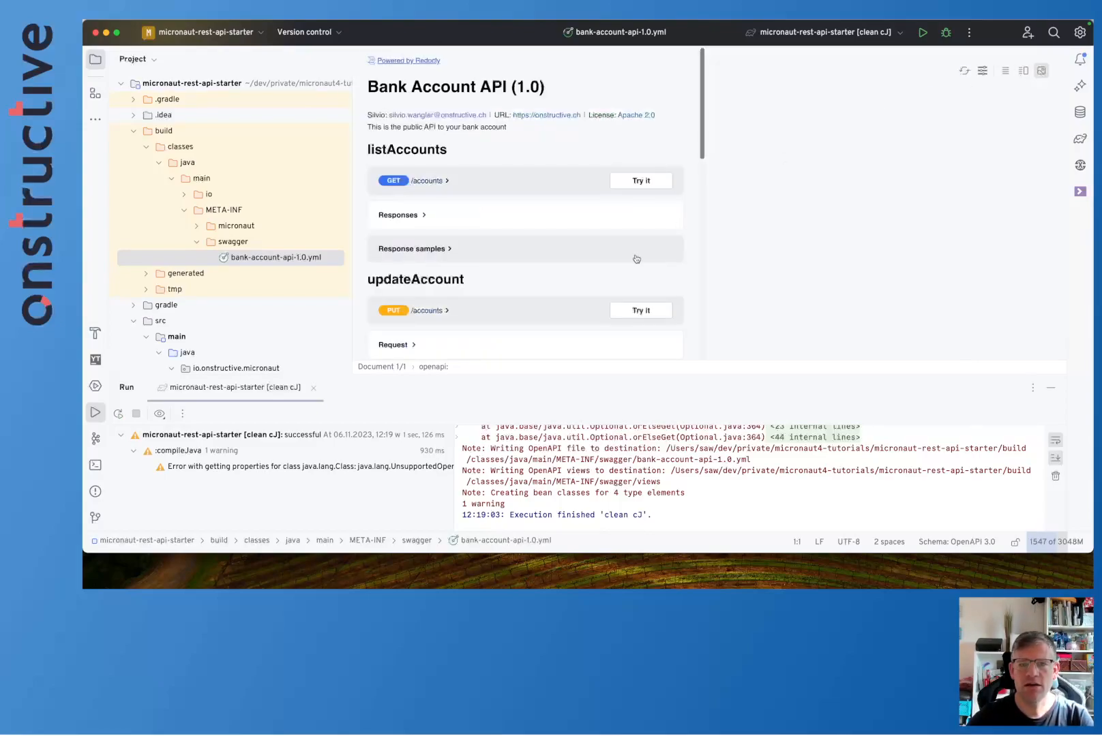
{"action": "left_click", "coordinate": [1024, 70]}
{"action": "left_click", "coordinate": [1042, 72]}
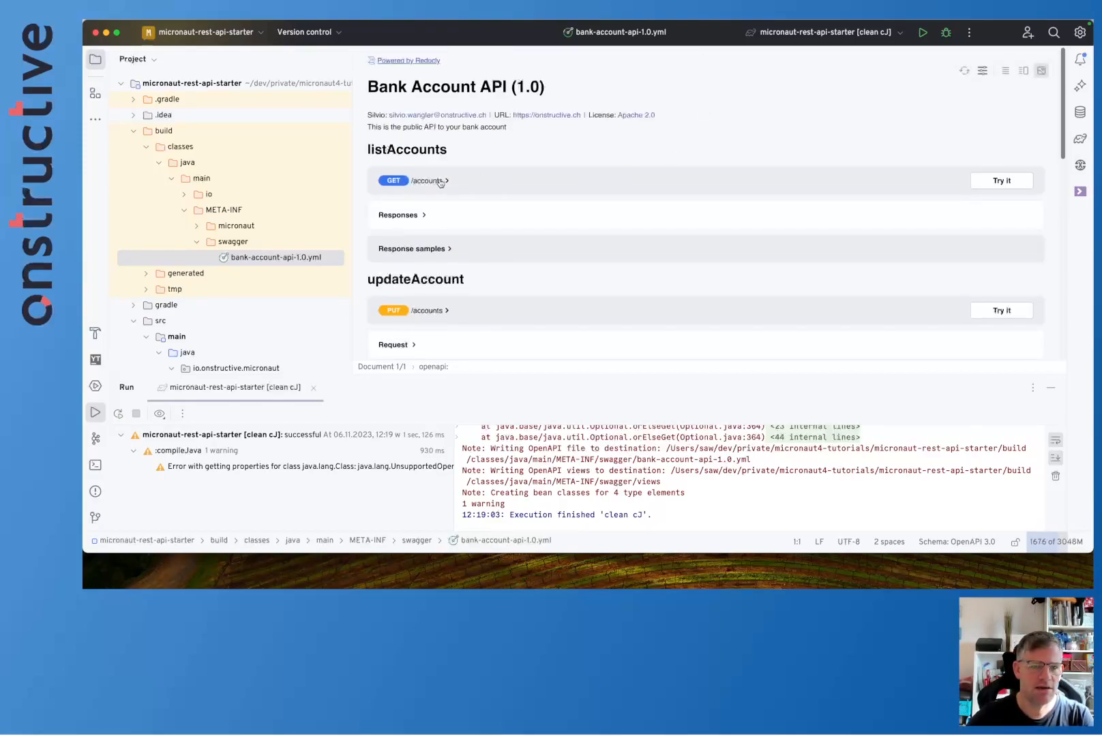
Inspect the listAccounts 200 response, update/create request schemas and the DELETE /accounts/{id} URL.
{"action": "left_click", "coordinate": [422, 216]}
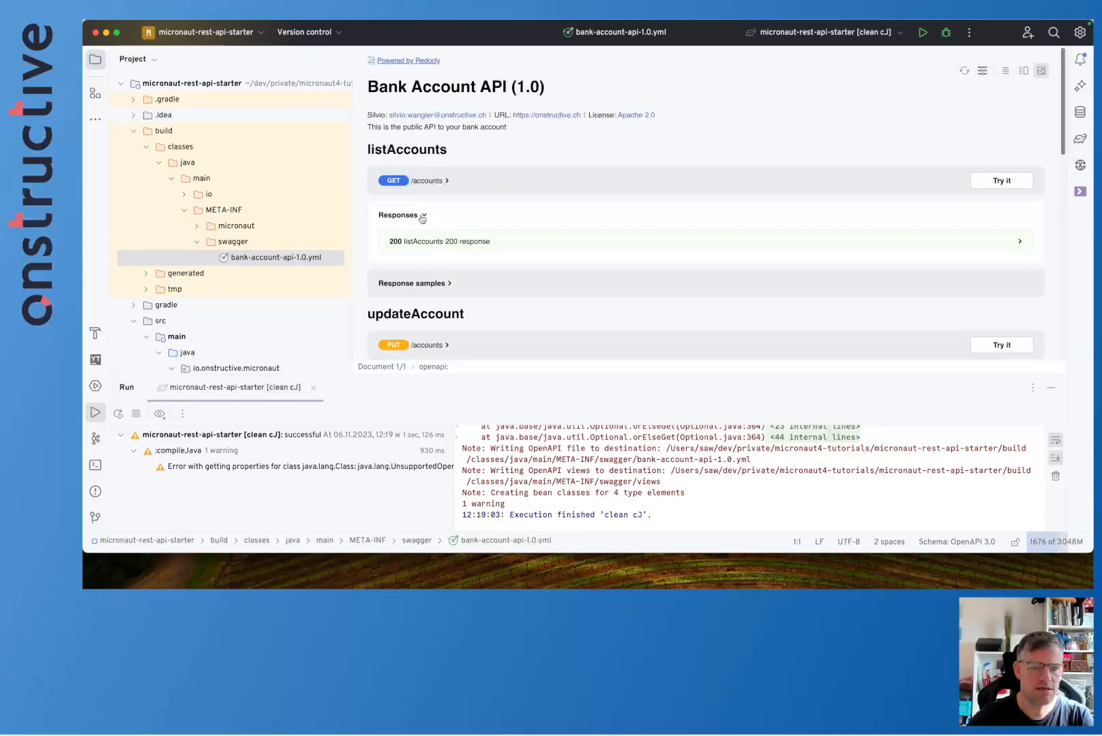
{"action": "left_click", "coordinate": [1019, 242]}
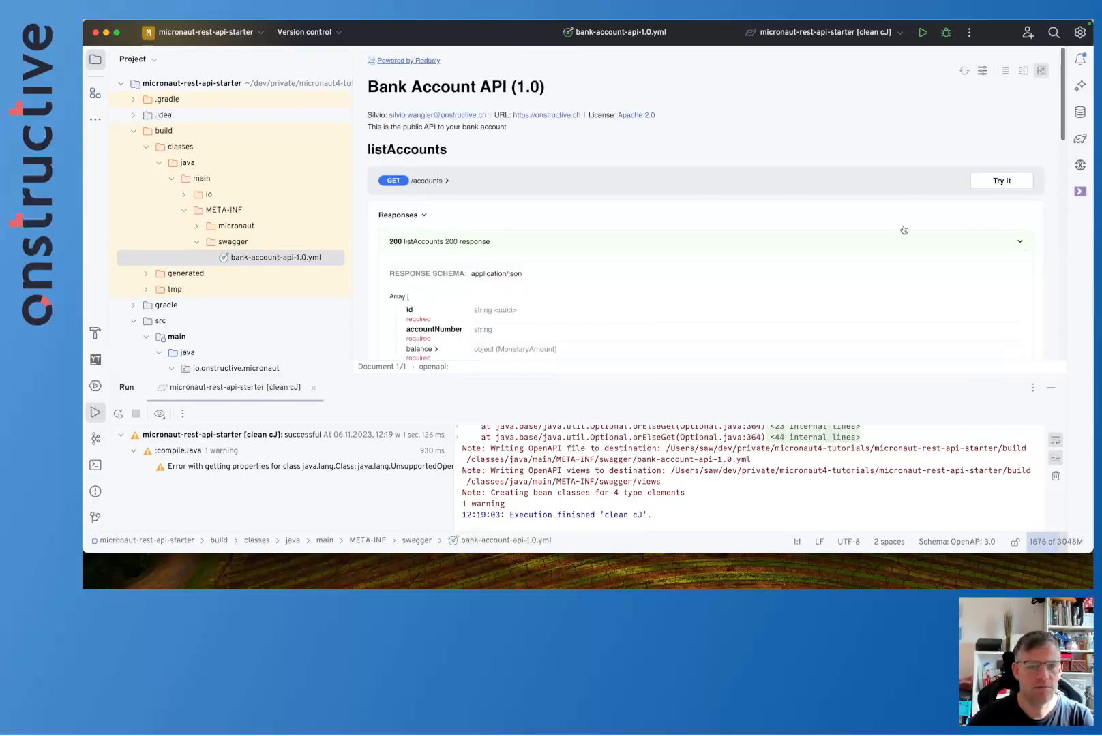
{"action": "scroll", "coordinate": [585, 224], "scroll_direction": "down", "scroll_amount": 3}
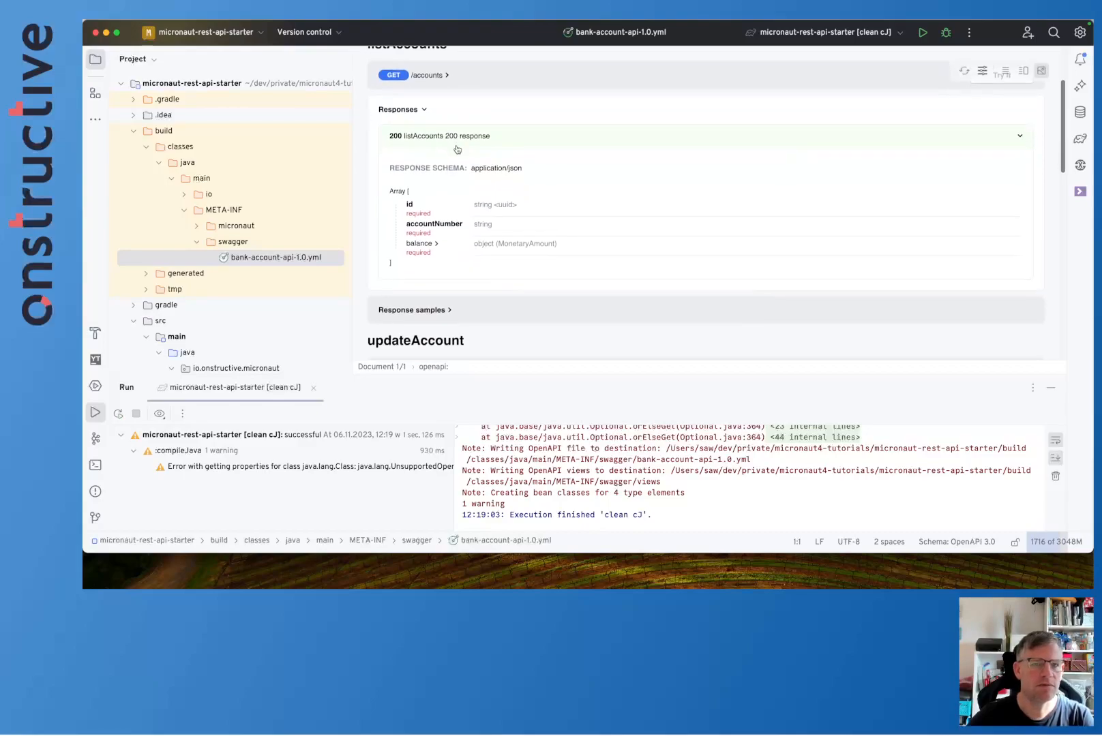
{"action": "scroll", "coordinate": [440, 306], "scroll_direction": "down", "scroll_amount": 3}
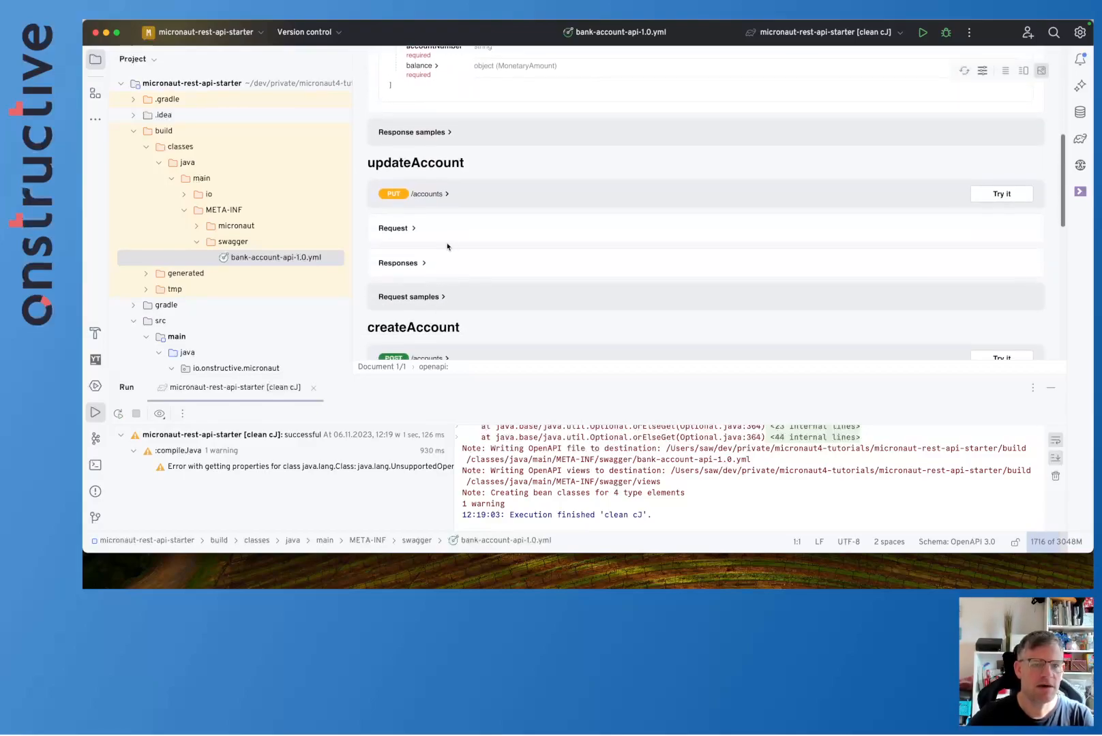
{"action": "left_click", "coordinate": [410, 228]}
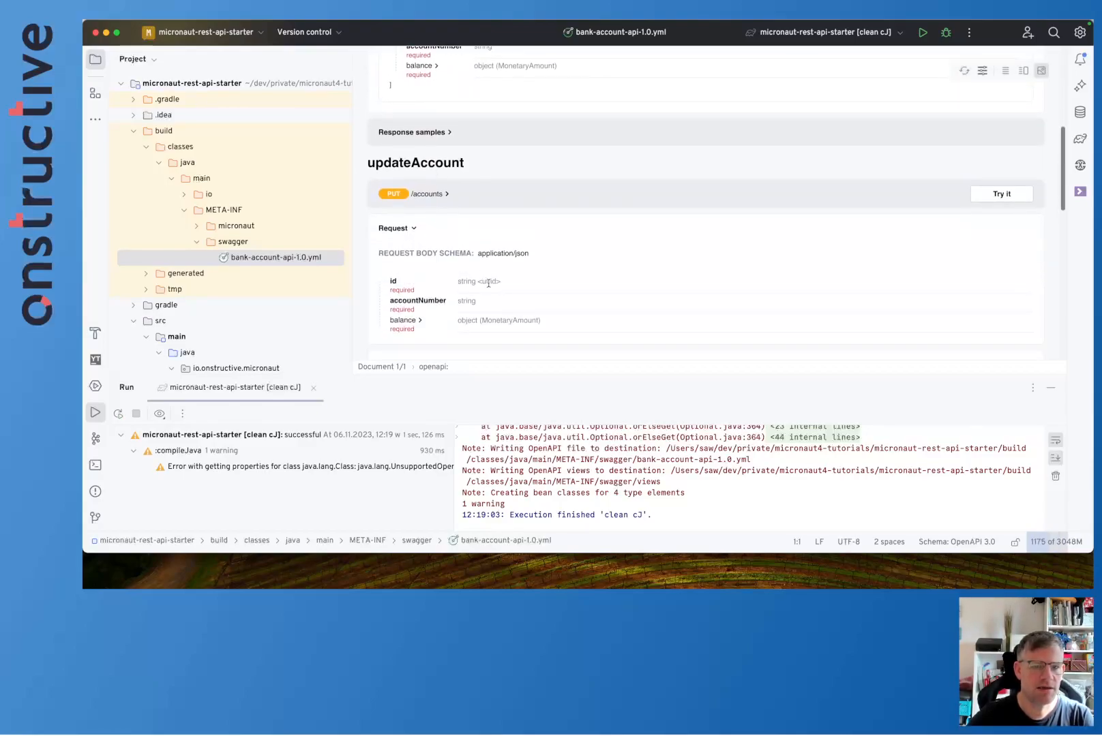
{"action": "scroll", "coordinate": [488, 283], "scroll_direction": "down", "scroll_amount": 2}
{"action": "scroll", "coordinate": [477, 295], "scroll_direction": "down", "scroll_amount": 3}
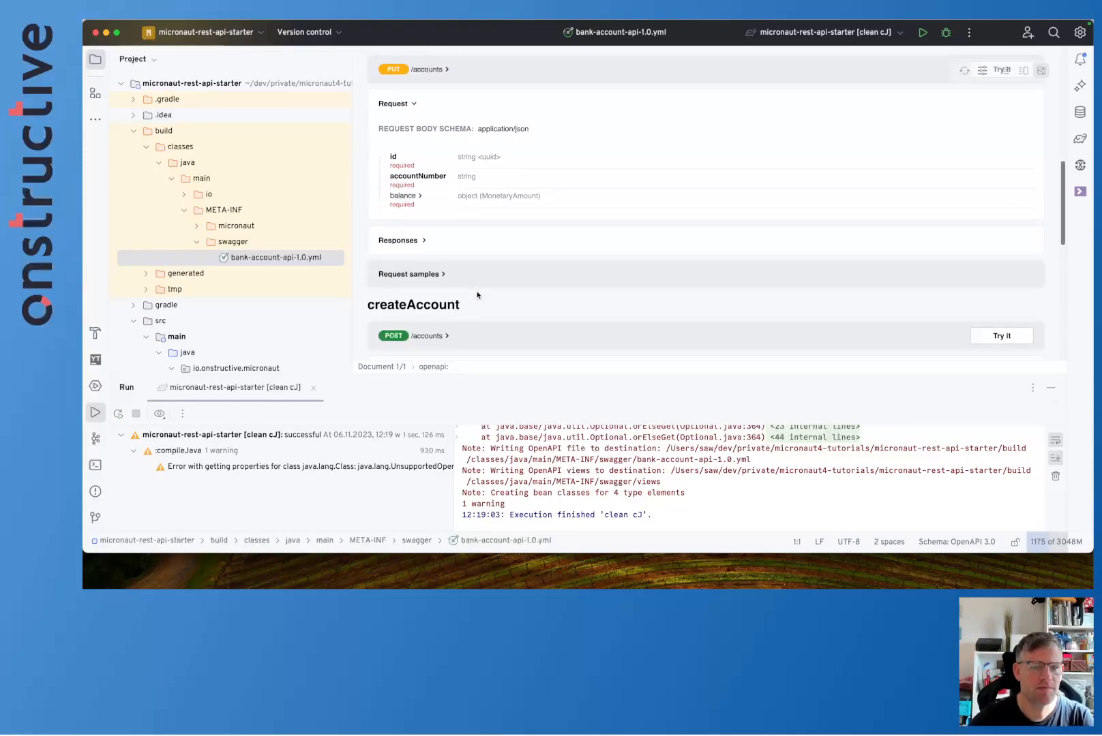
{"action": "scroll", "coordinate": [454, 279], "scroll_direction": "down", "scroll_amount": 2}
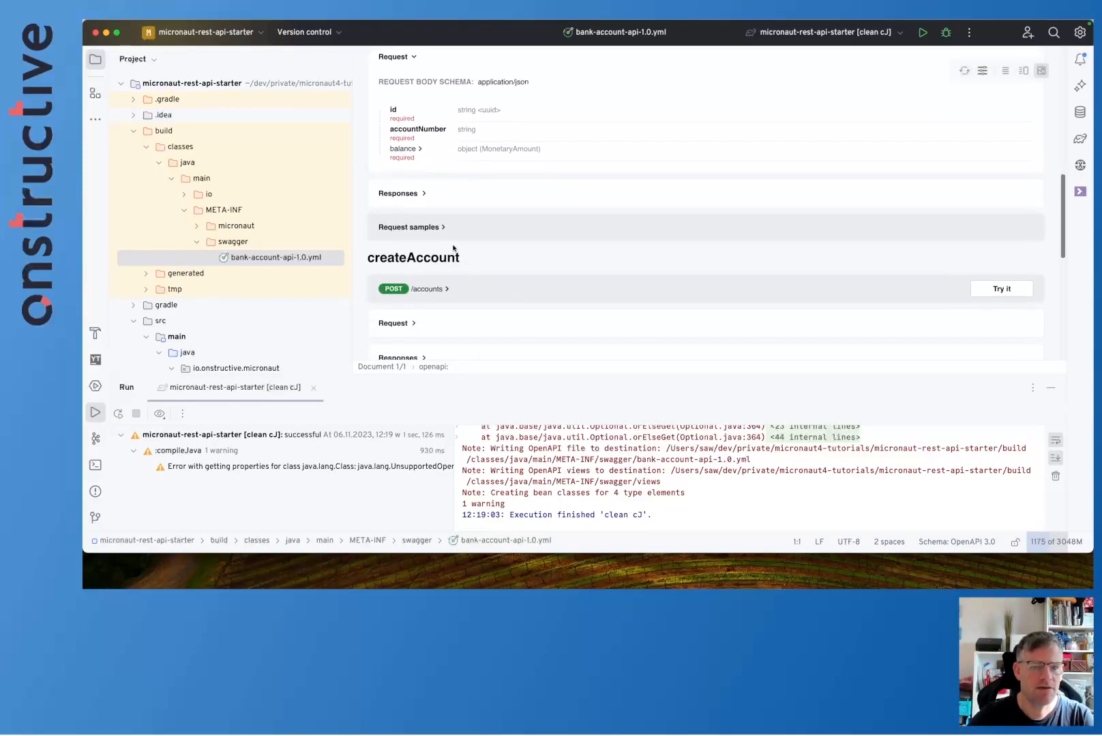
{"action": "scroll", "coordinate": [452, 251], "scroll_direction": "down", "scroll_amount": 2}
{"action": "left_click", "coordinate": [413, 264]}
{"action": "scroll", "coordinate": [445, 281], "scroll_direction": "down", "scroll_amount": 2}
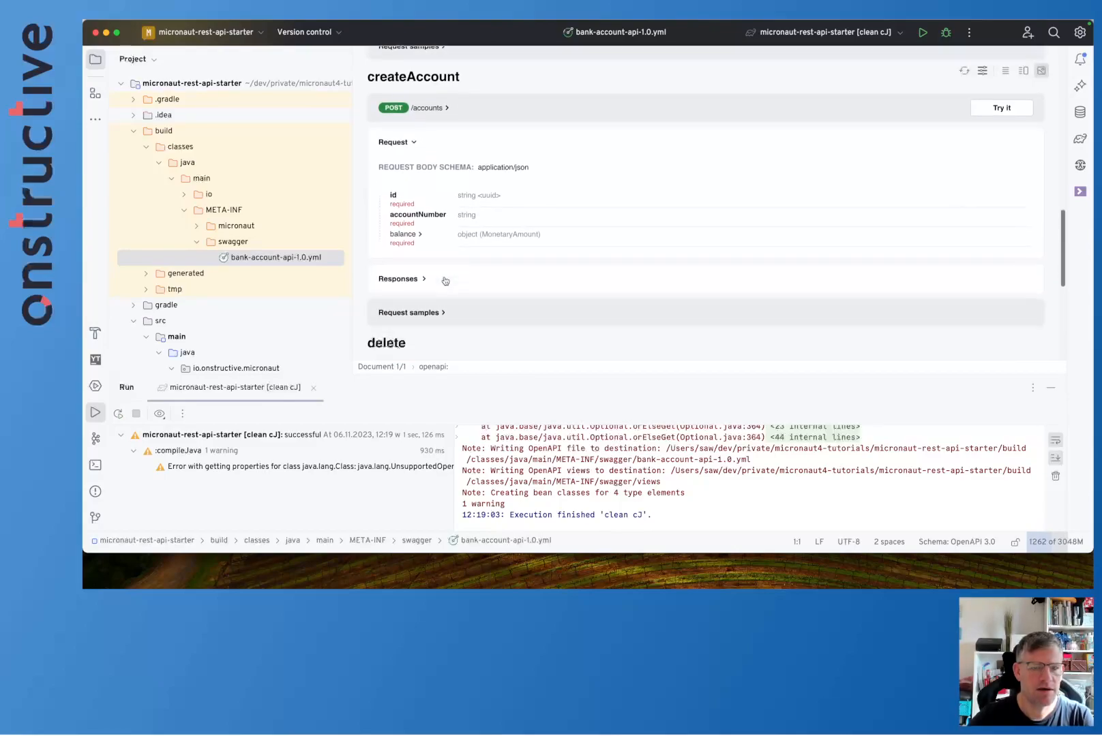
{"action": "scroll", "coordinate": [445, 280], "scroll_direction": "down", "scroll_amount": 2}
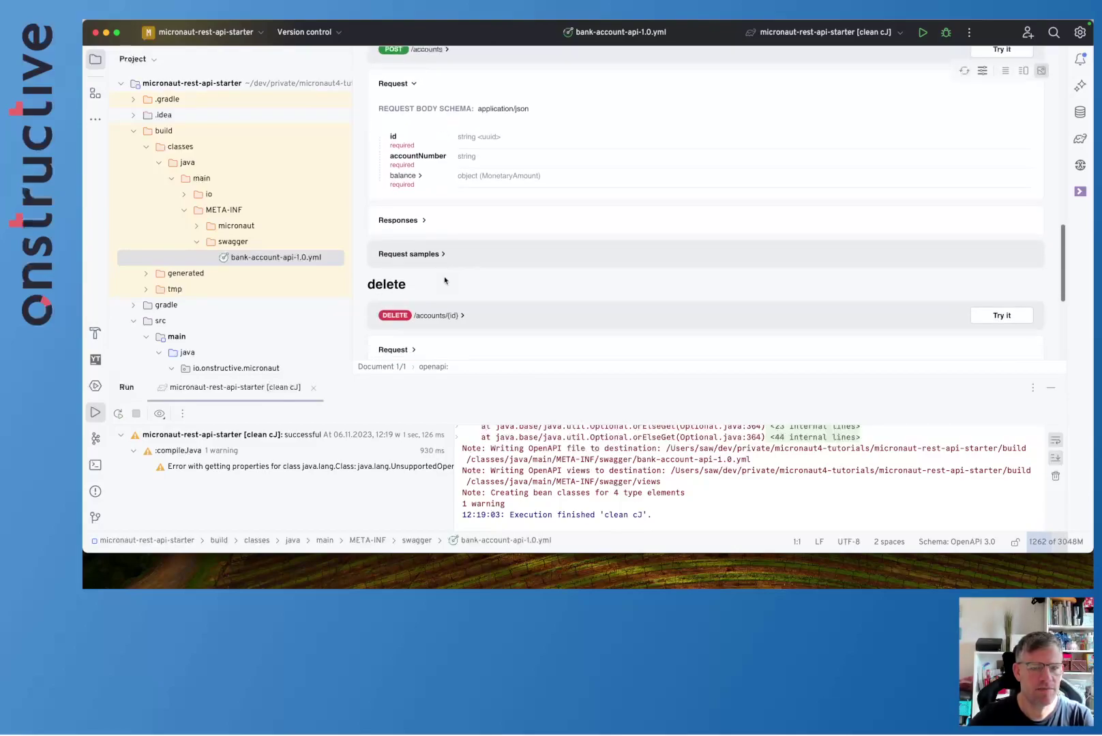
{"action": "left_click", "coordinate": [447, 315]}
{"action": "scroll", "coordinate": [447, 316], "scroll_direction": "down", "scroll_amount": 2}
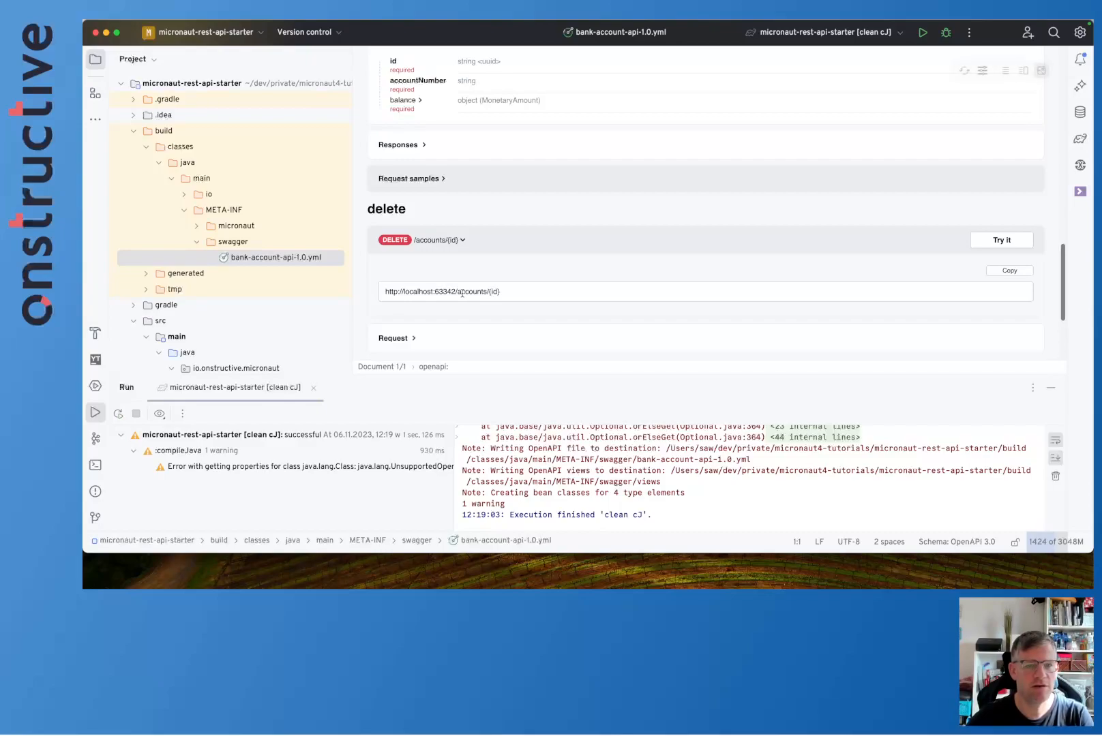
{"action": "mouse_move", "coordinate": [258, 58]}
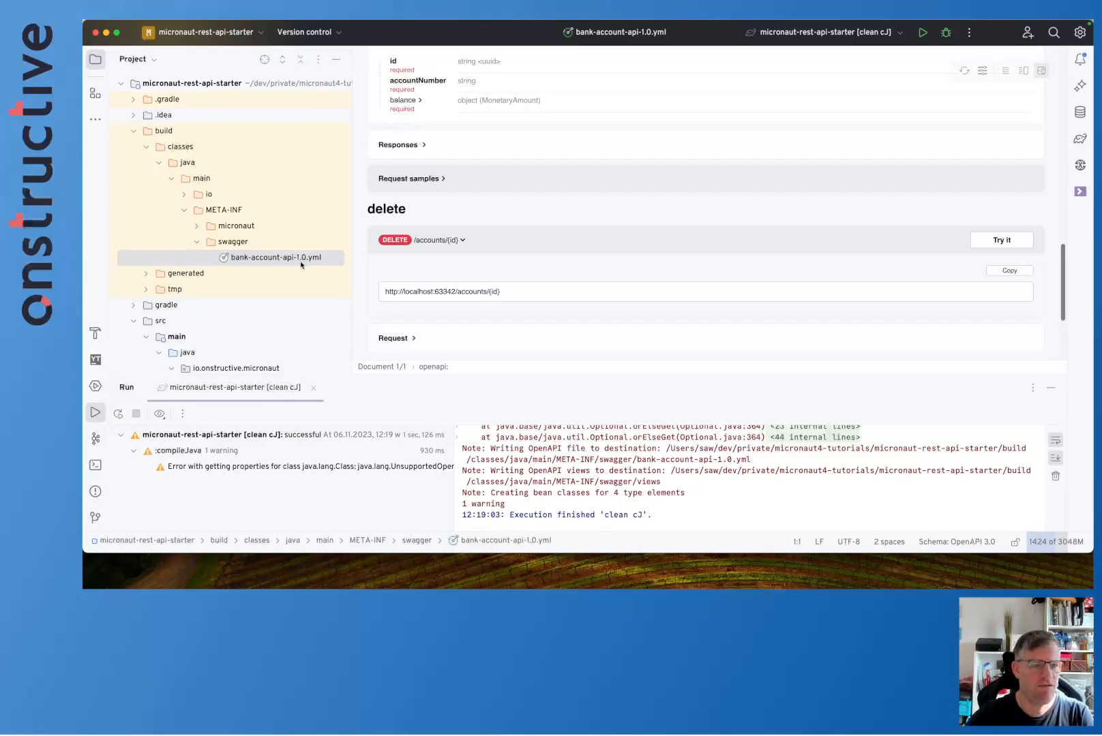
{"action": "mouse_move", "coordinate": [275, 257]}
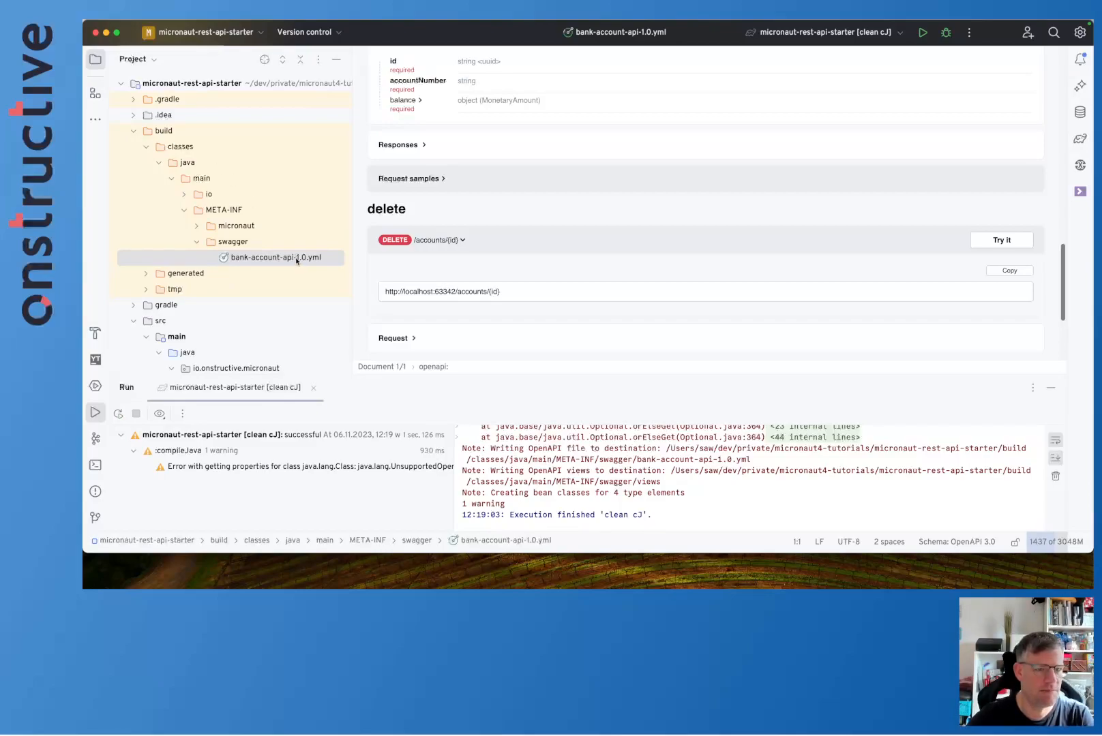
{"action": "left_click", "coordinate": [551, 654]}
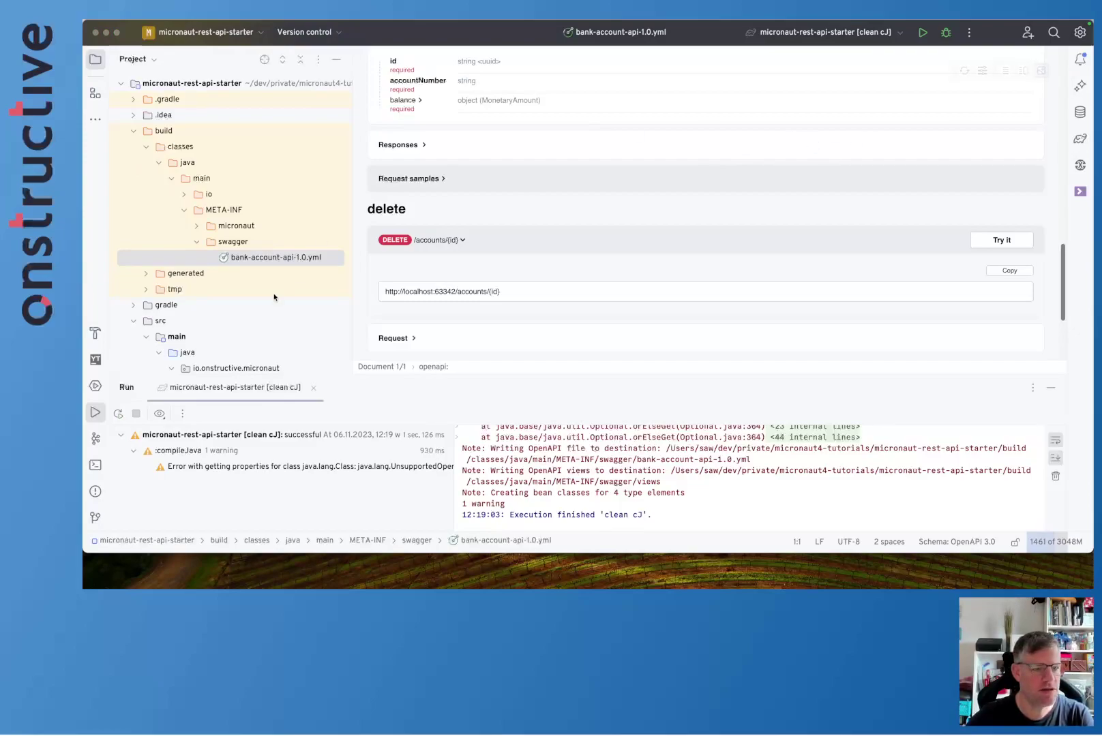
{"action": "scroll", "coordinate": [272, 296], "scroll_direction": "down", "scroll_amount": 5}
{"action": "scroll", "coordinate": [272, 297], "scroll_direction": "down", "scroll_amount": 3}
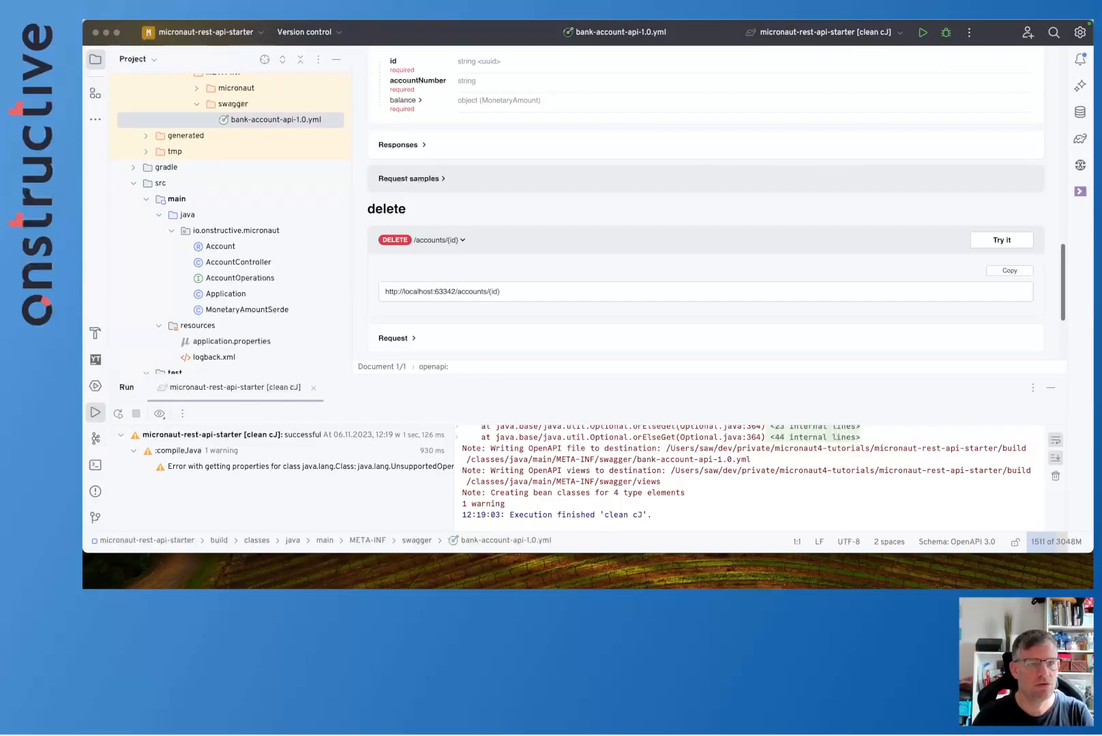
Add micronaut.openapi.filename=bankapi-1.0 to application.properties.
{"action": "left_click", "coordinate": [601, 236]}
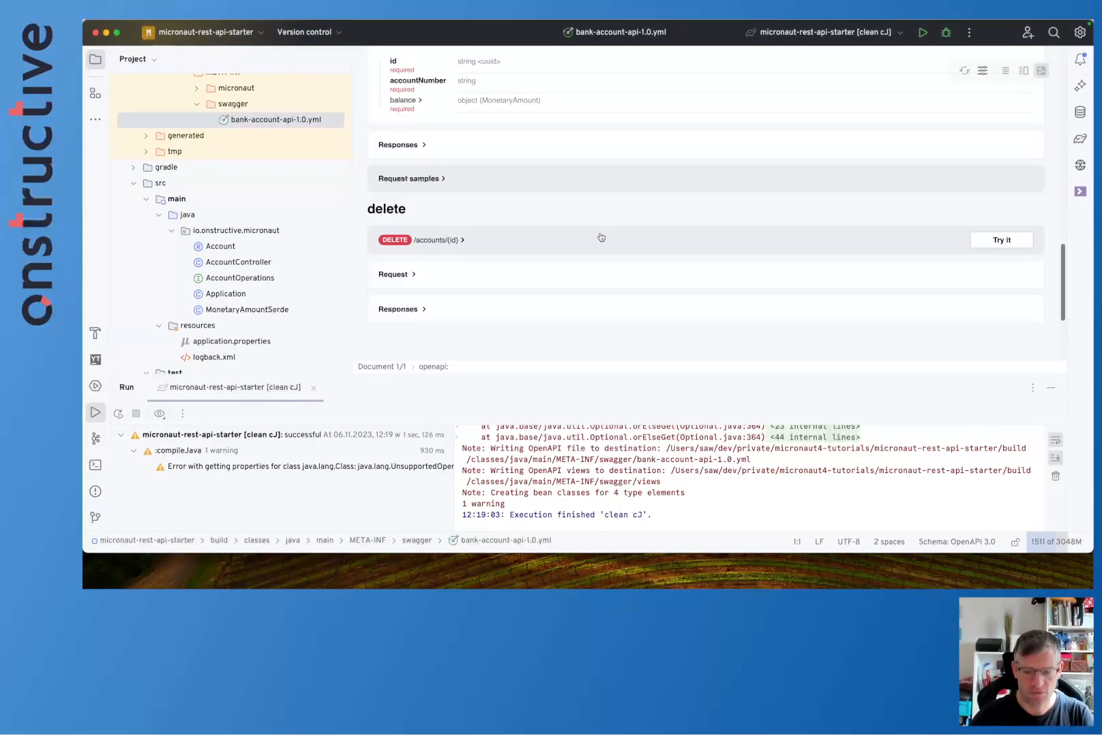
{"action": "key", "text": "ctrl+shift+n"}
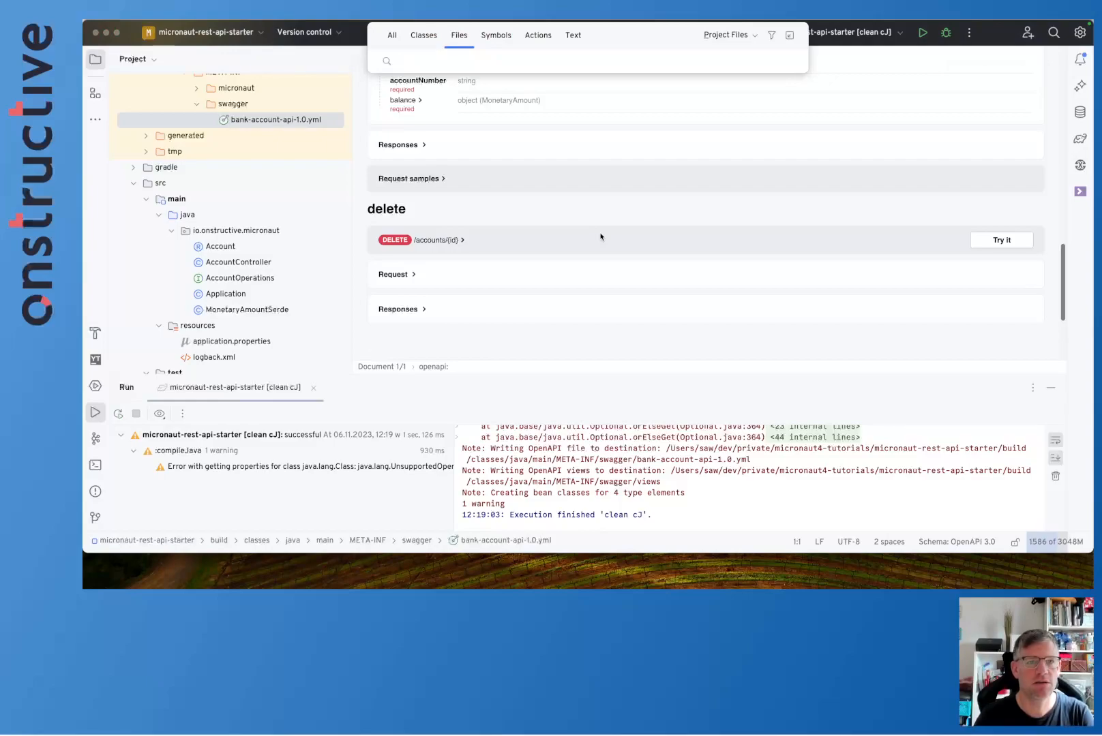
{"action": "type", "text": "app."}
{"action": "key", "text": "Return"}
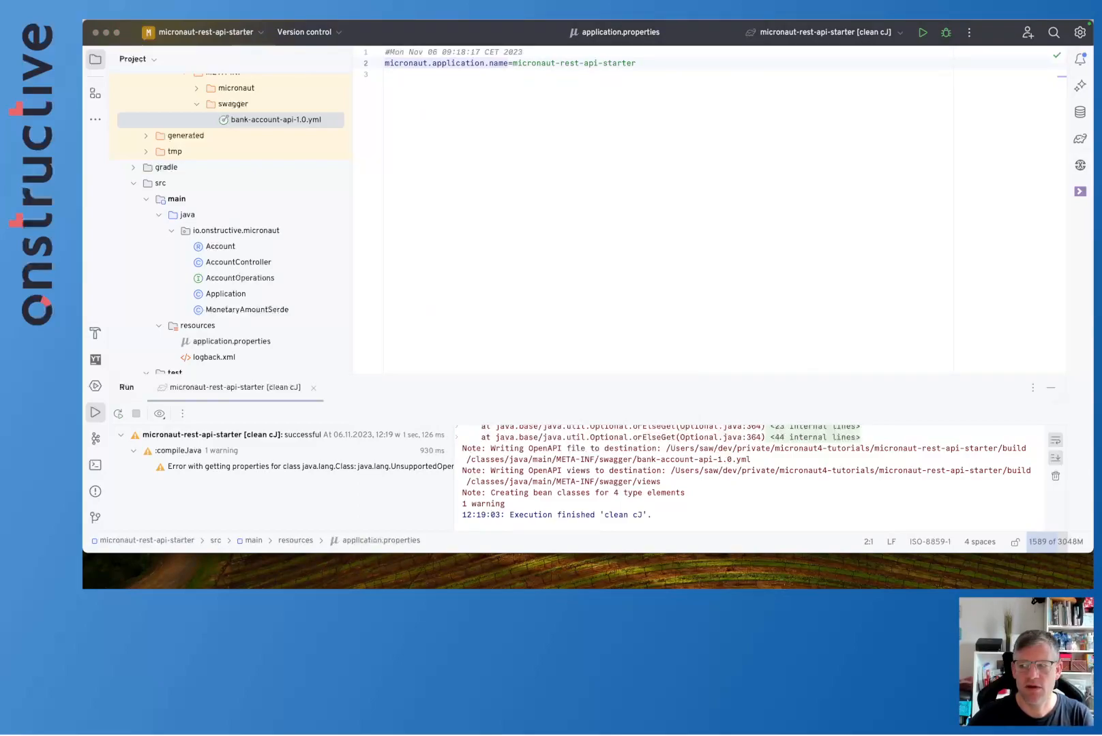
{"action": "key", "text": "Return"}
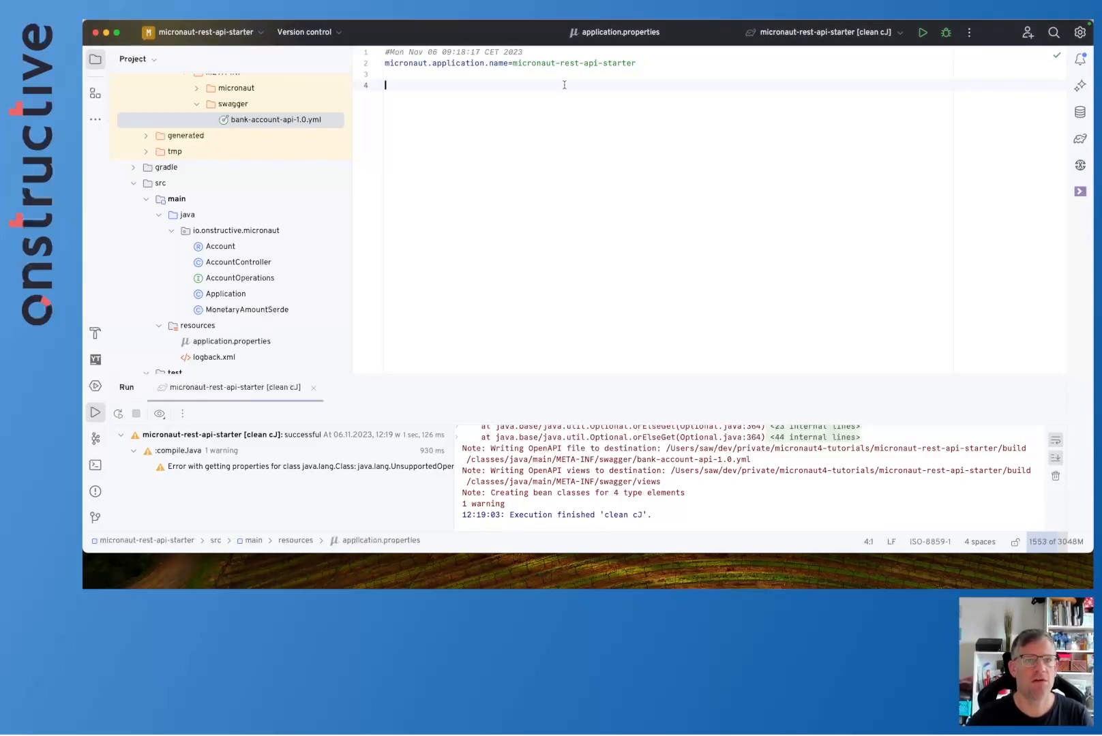
{"action": "key", "text": "super+v"}
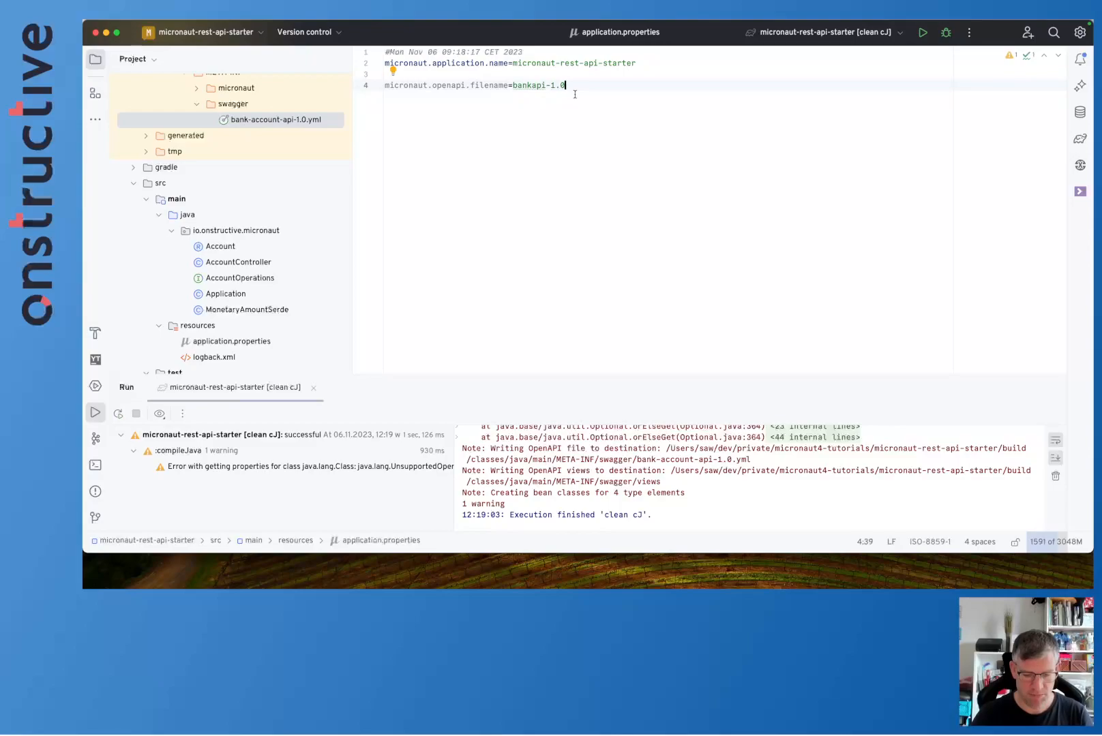
Rebuild with 'gradlew clean cJ' and view the regenerated bankapi-1.0.yml spec.
{"action": "key", "text": "ctrl+ctrl"}
{"action": "type", "text": "gra"}
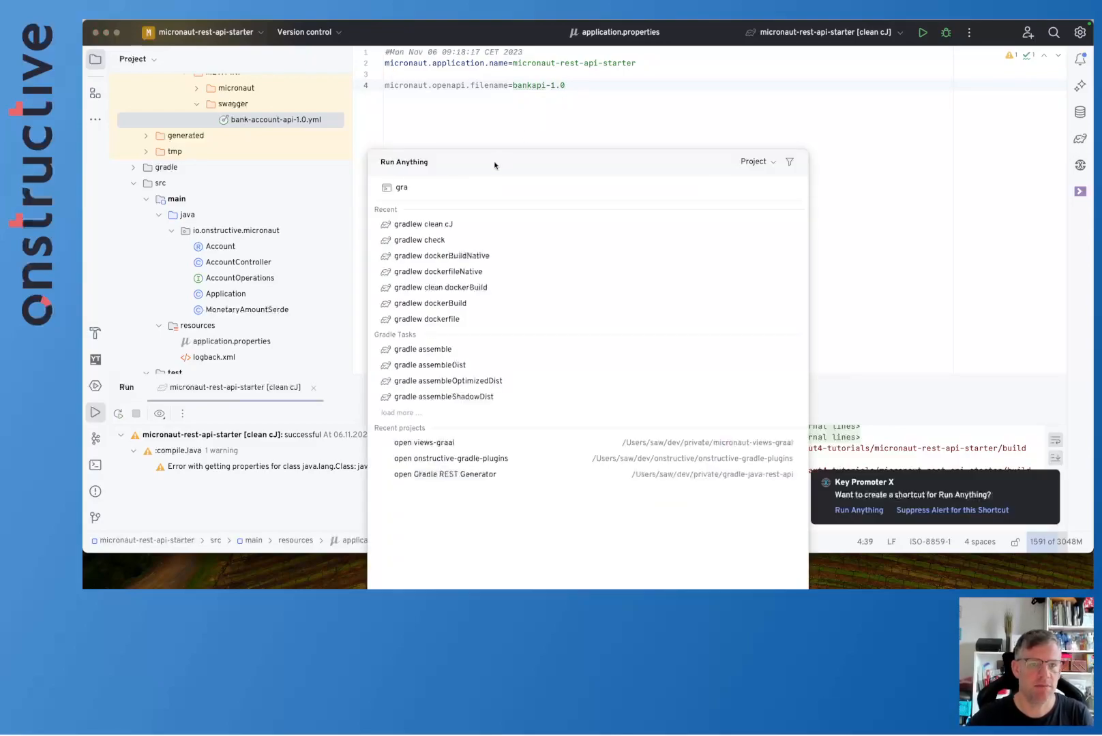
{"action": "left_click", "coordinate": [447, 226]}
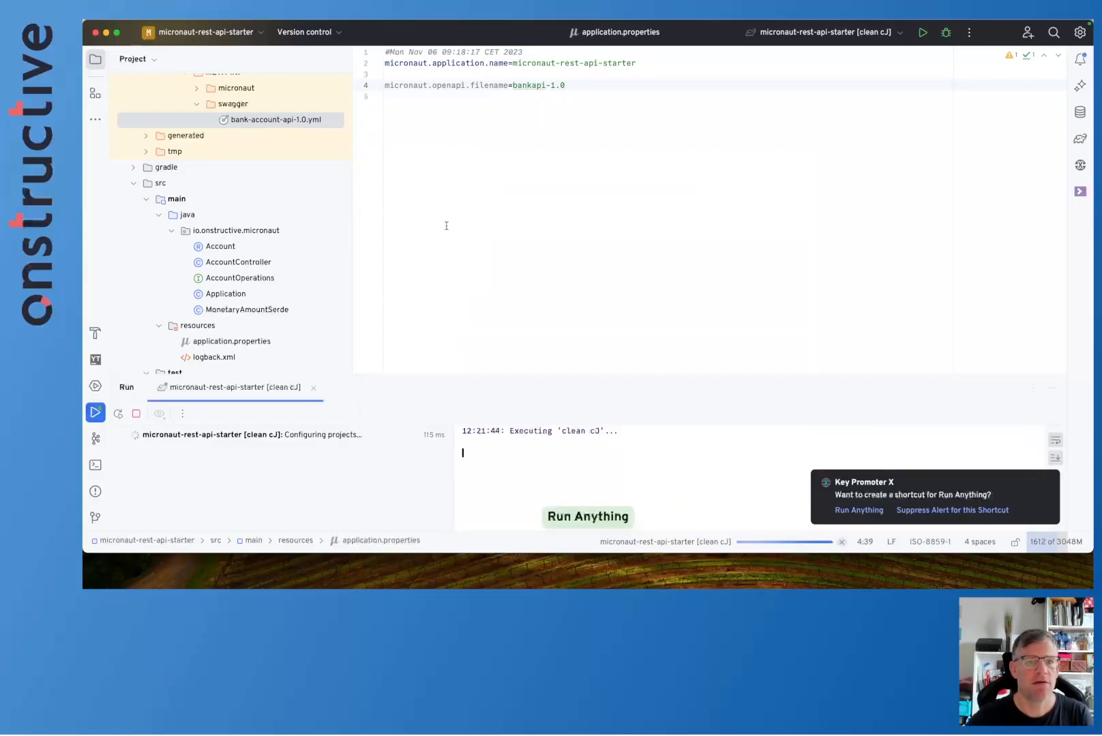
{"action": "double_click", "coordinate": [258, 120]}
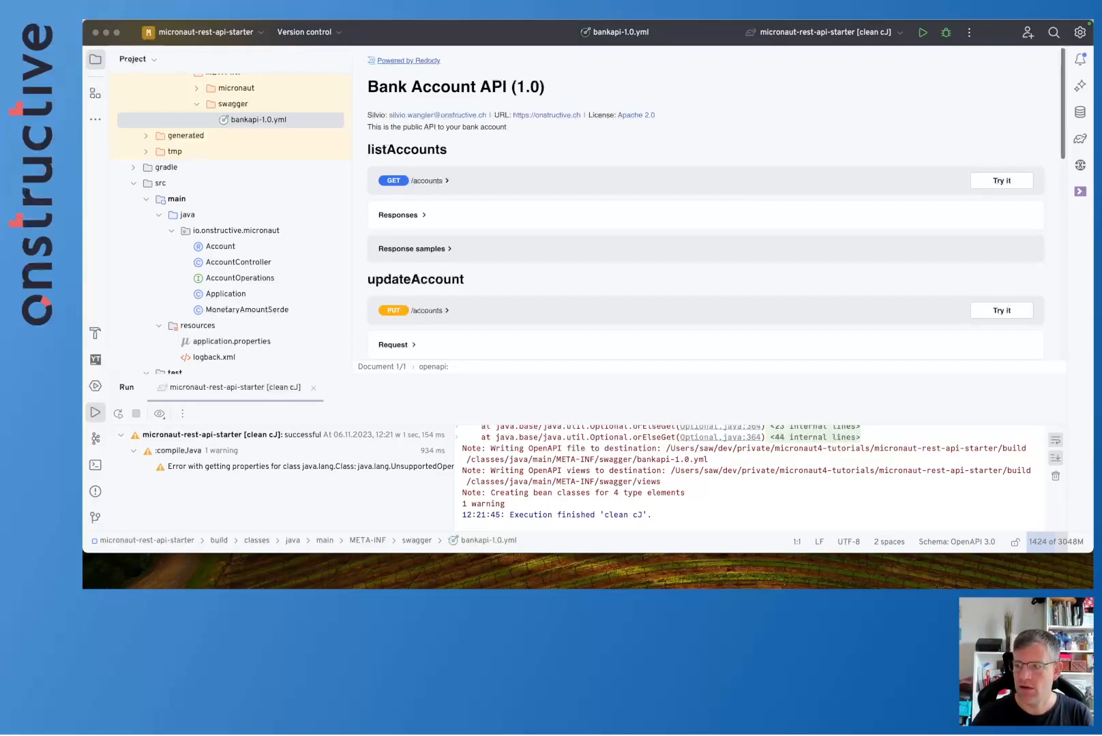
Paste the swagger static-resources paths and mapping settings into application.properties.
{"action": "mouse_move", "coordinate": [689, 99]}
{"action": "key", "text": "ctrl+e"}
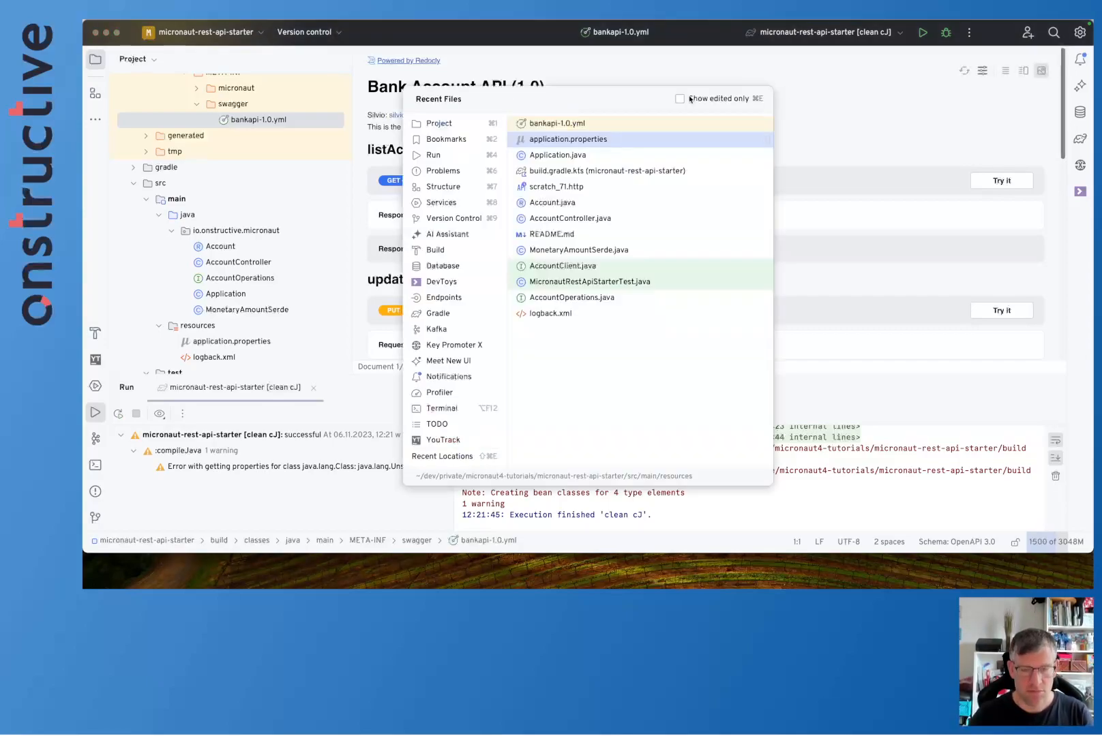
{"action": "key", "text": "Escape"}
{"action": "key", "text": "ctrl+Tab"}
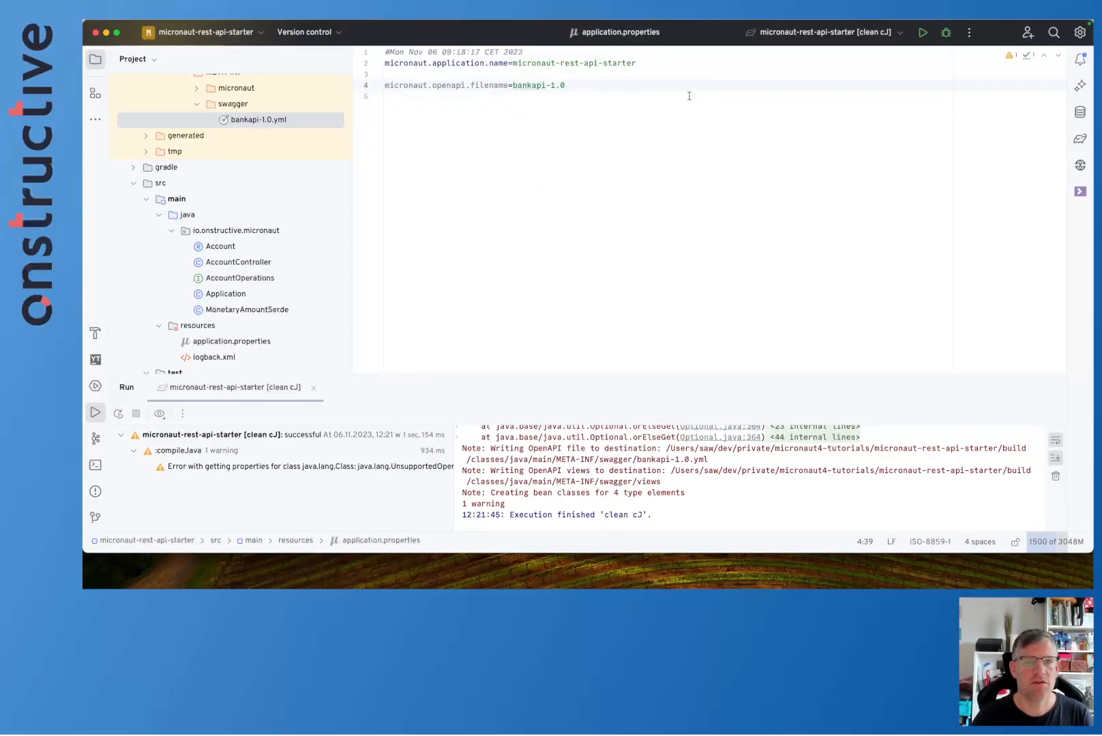
{"action": "key", "text": "Return"}
{"action": "key", "text": "ctrl+v"}
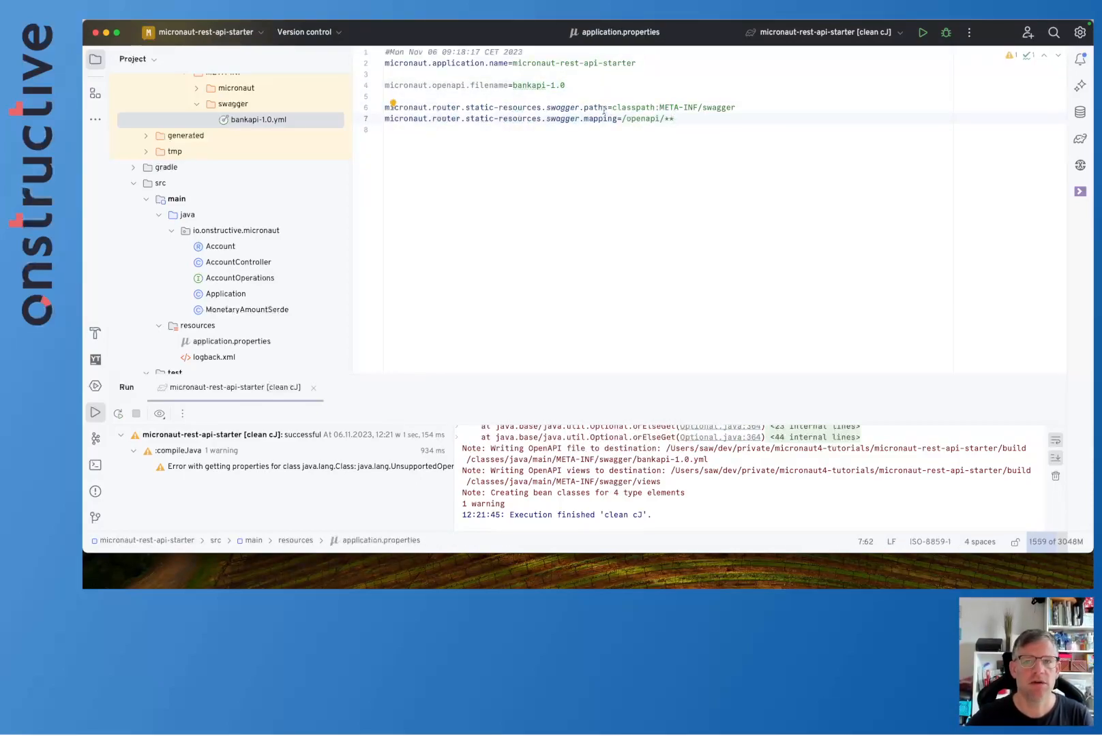
Highlight the classpath:META-INF/swagger path and /openapi/** mapping against the swagger folder.
{"action": "left_click", "coordinate": [476, 108]}
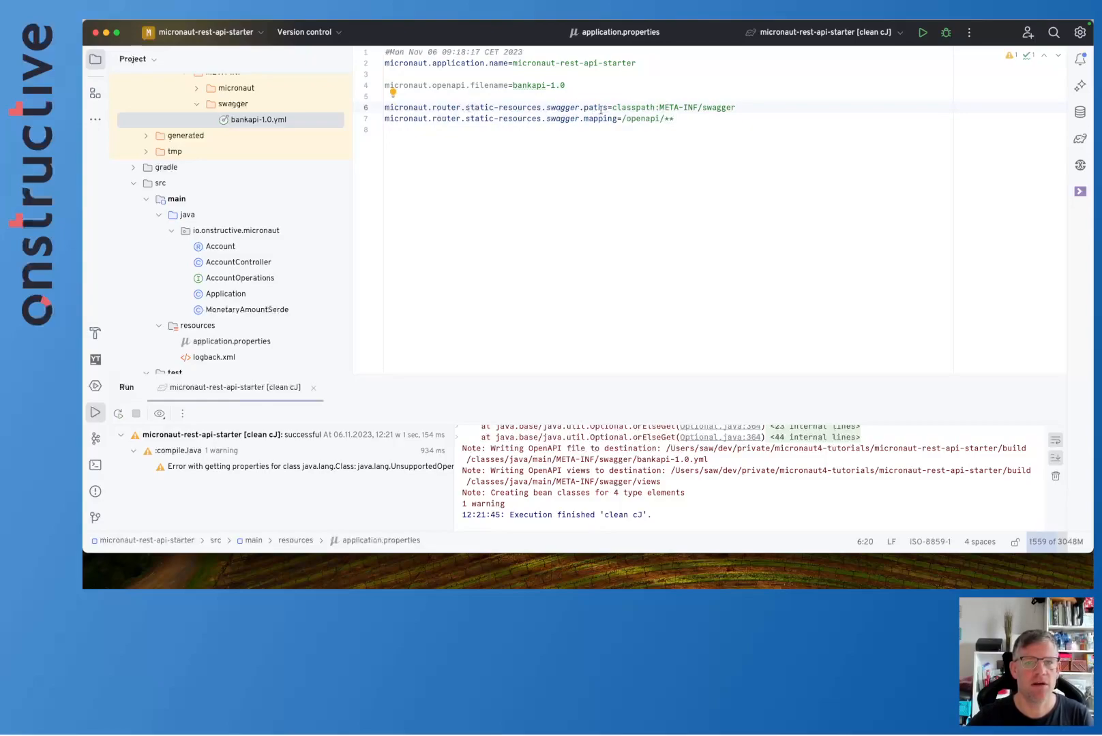
{"action": "left_click_drag", "start_coordinate": [612, 108], "coordinate": [803, 105]}
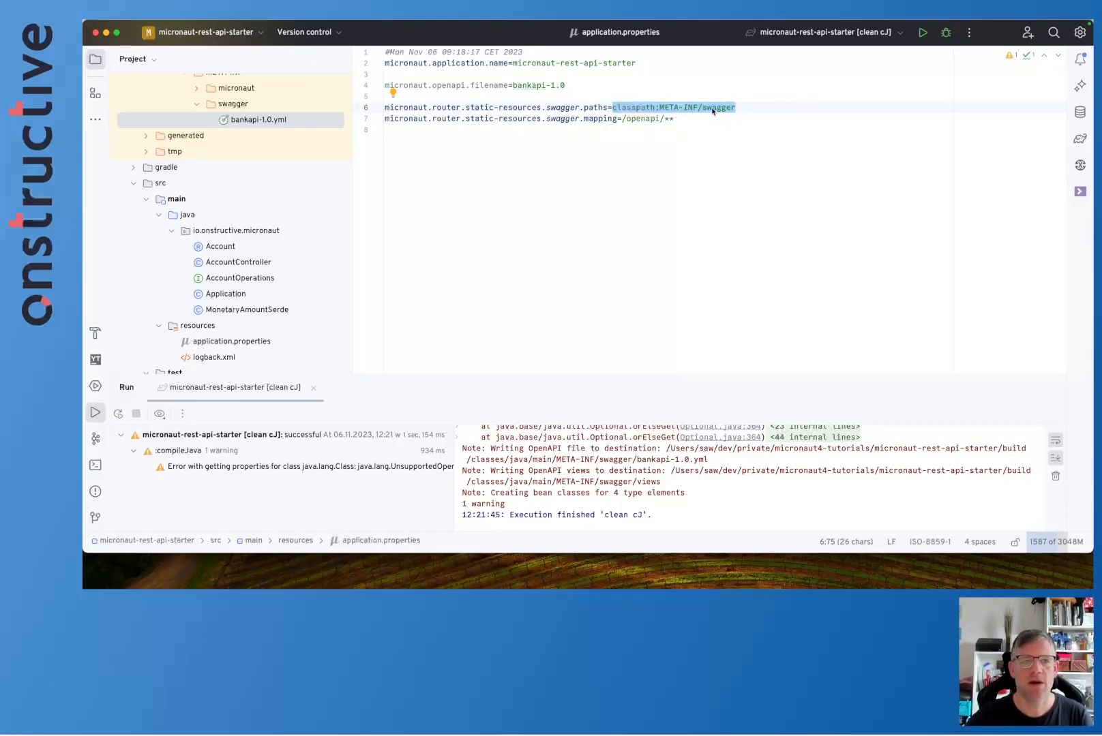
{"action": "left_click", "coordinate": [240, 105]}
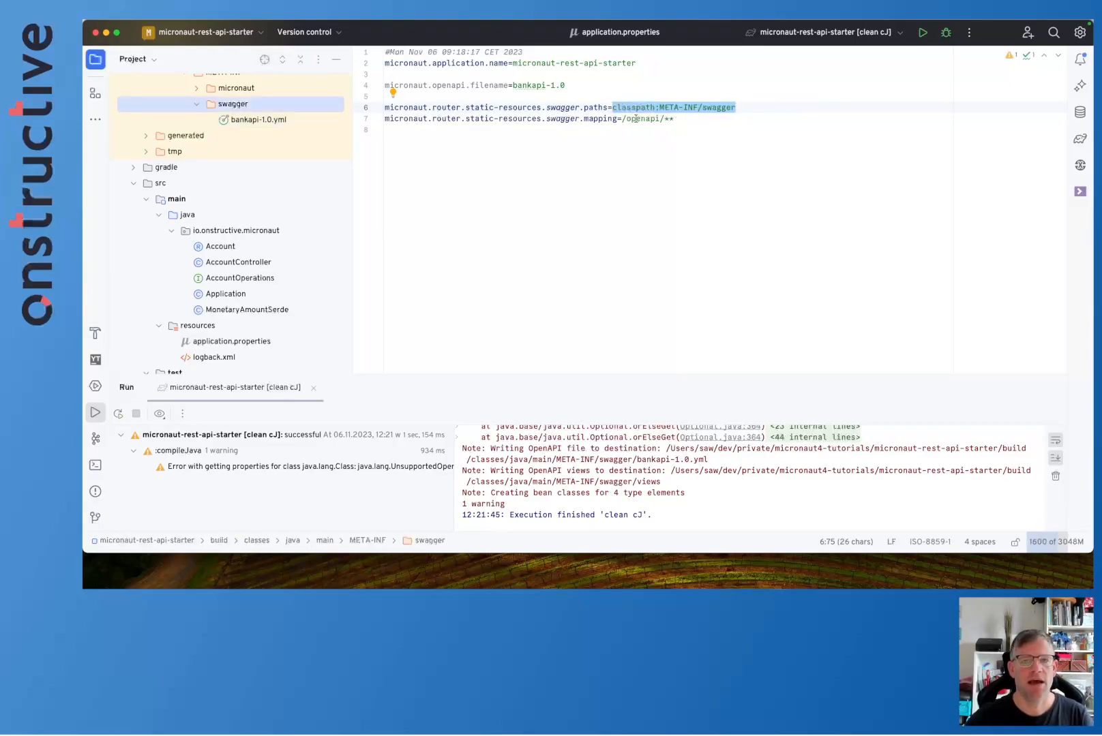
{"action": "left_click_drag", "start_coordinate": [623, 121], "coordinate": [679, 121]}
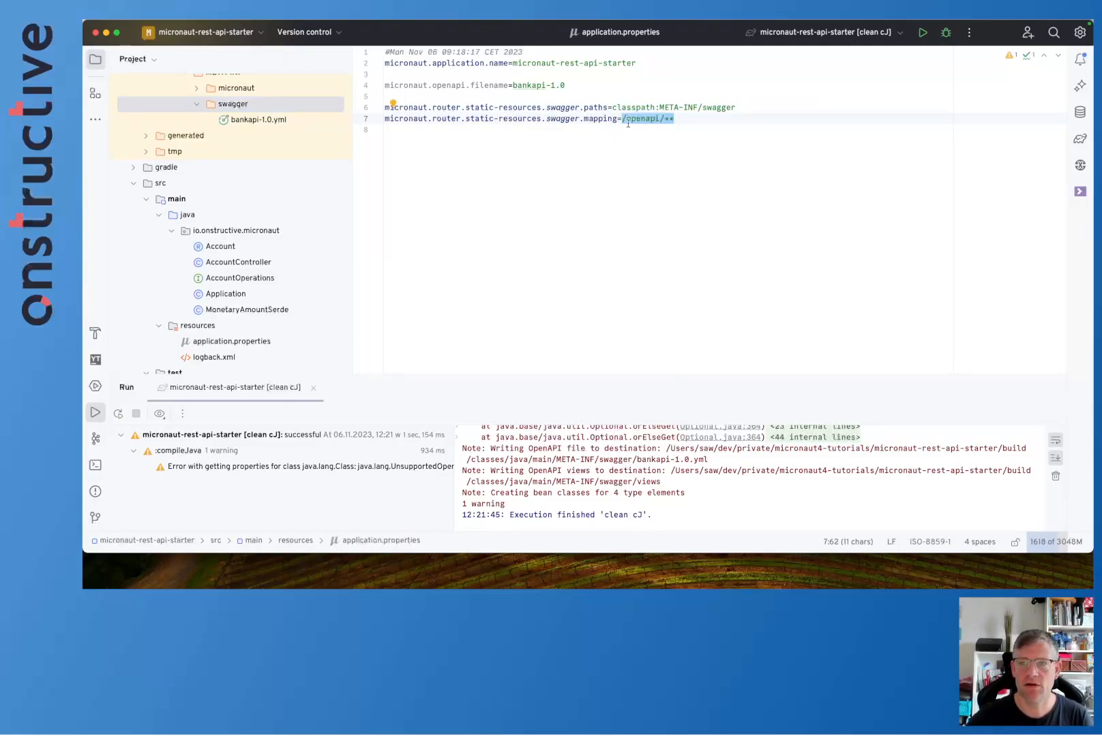
{"action": "key", "text": "ctrl+alt+r"}
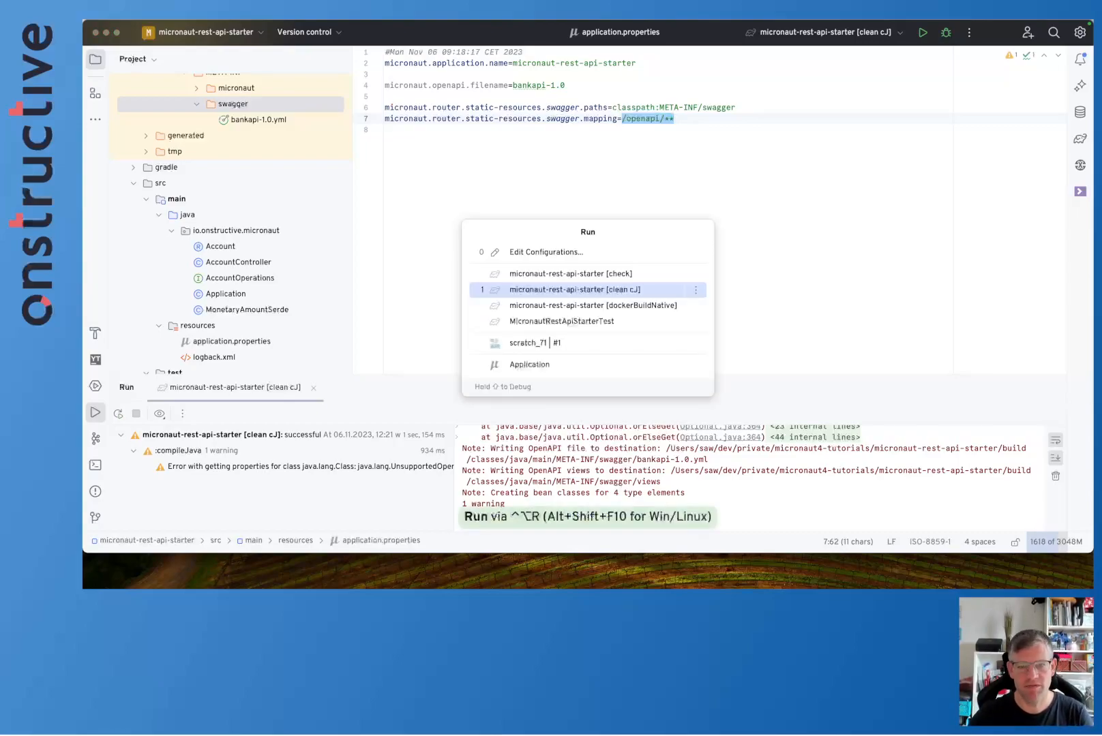
Start the Micronaut application and enter http :8080/openapi/bankapi-1.0.yml in the terminal.
{"action": "key", "text": "Down"}
{"action": "key", "text": "Down"}
{"action": "key", "text": "Down"}
{"action": "key", "text": "Return"}
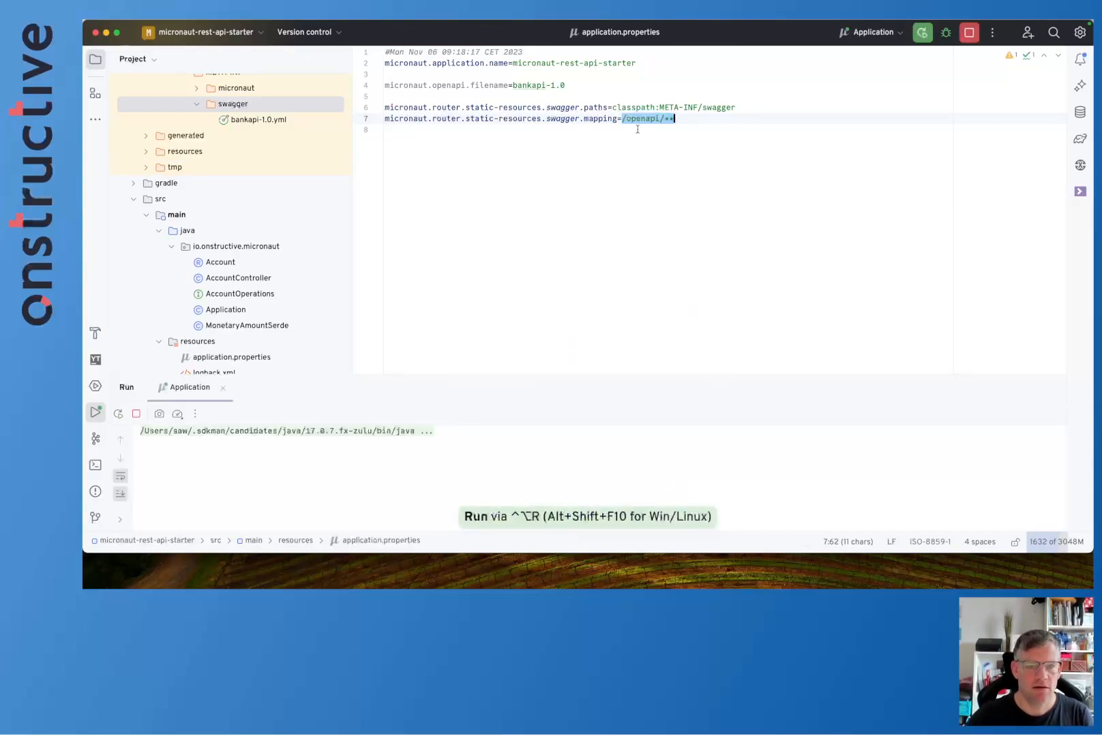
{"action": "left_click", "coordinate": [534, 349]}
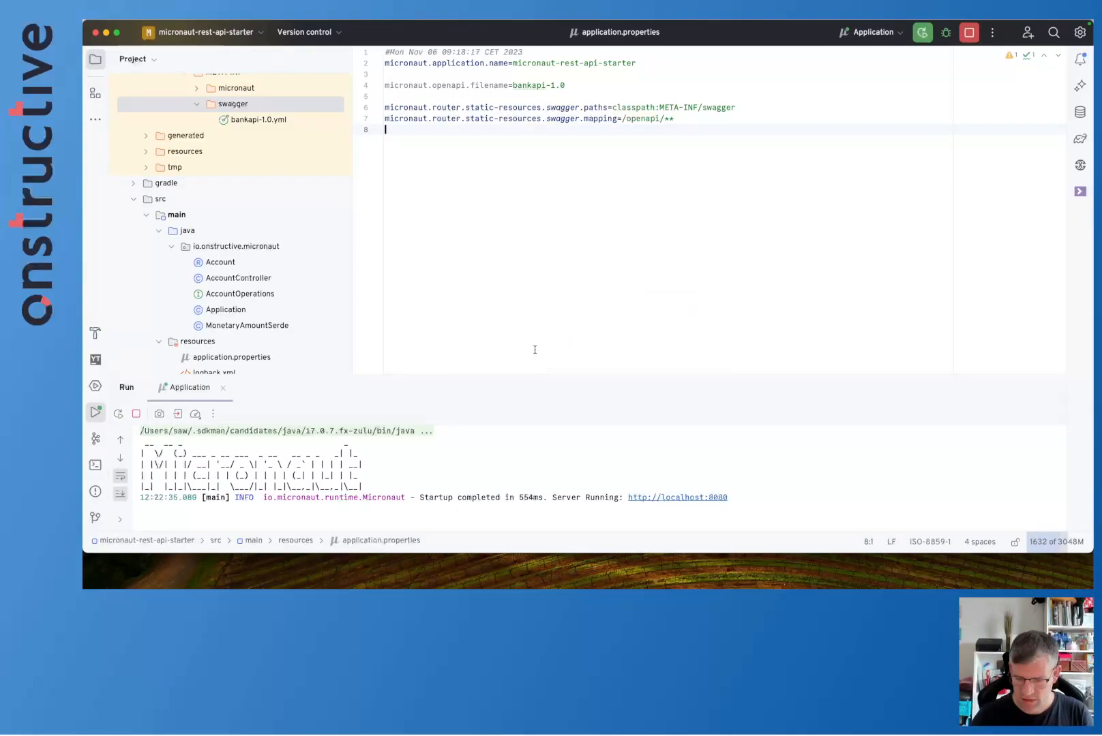
{"action": "key", "text": "alt+F12"}
{"action": "type", "text": "h"}
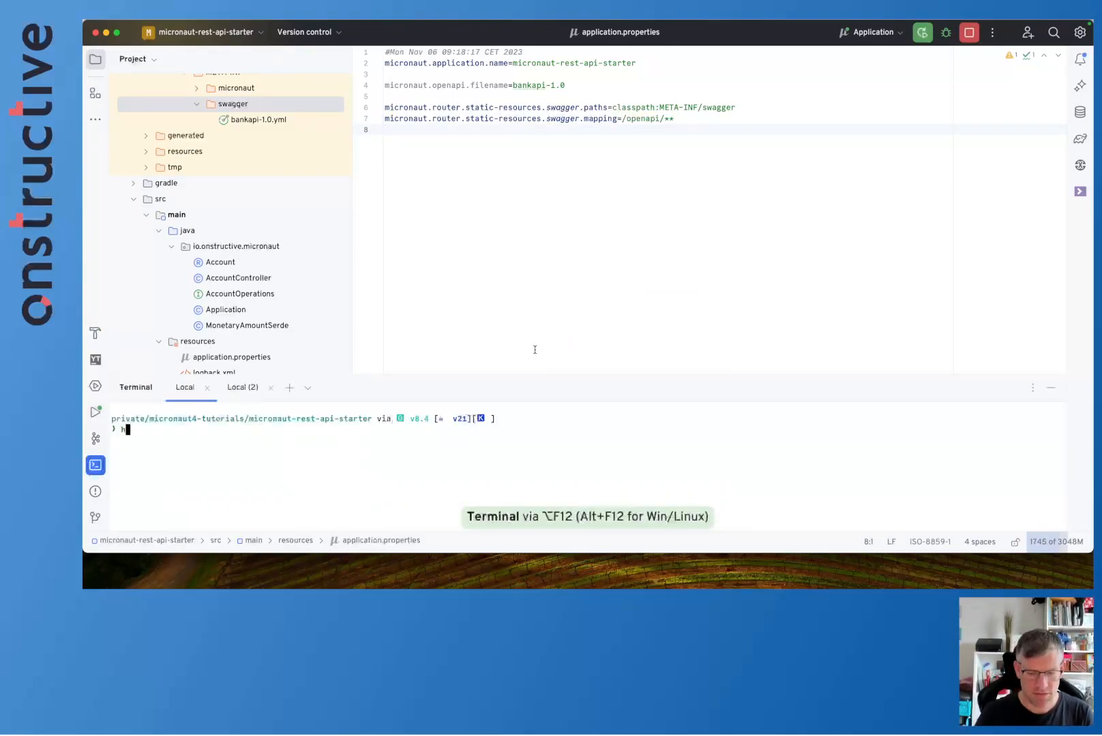
{"action": "type", "text": "ttp :8080"}
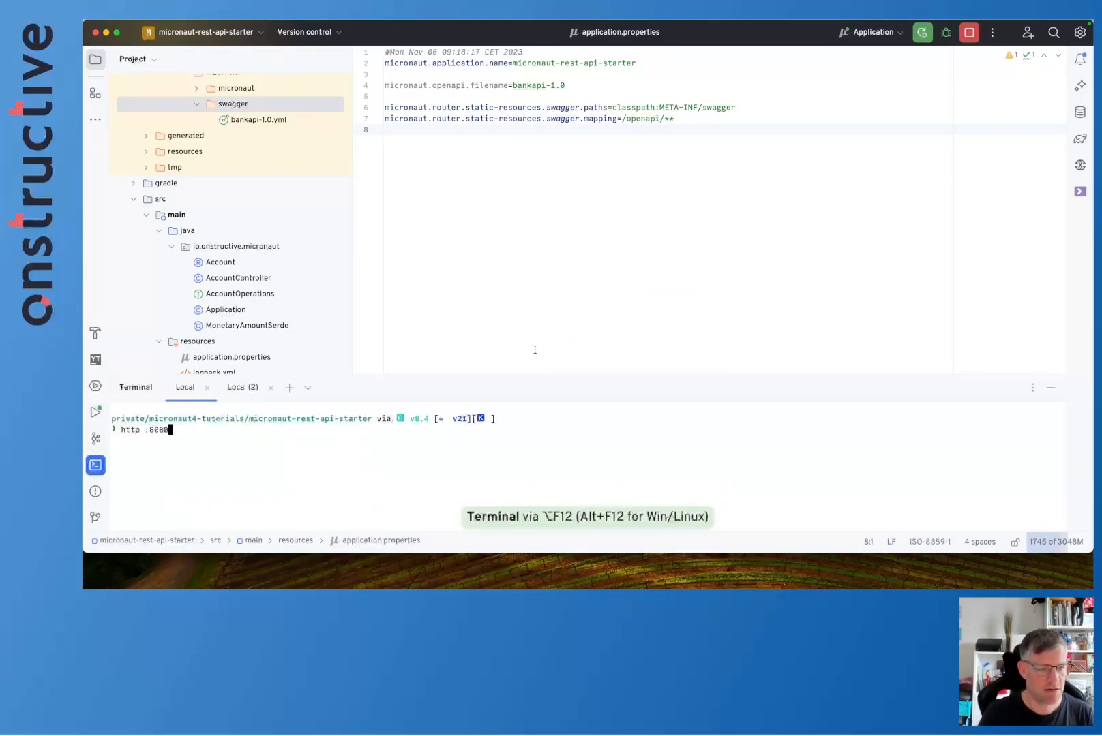
{"action": "type", "text": "/o"}
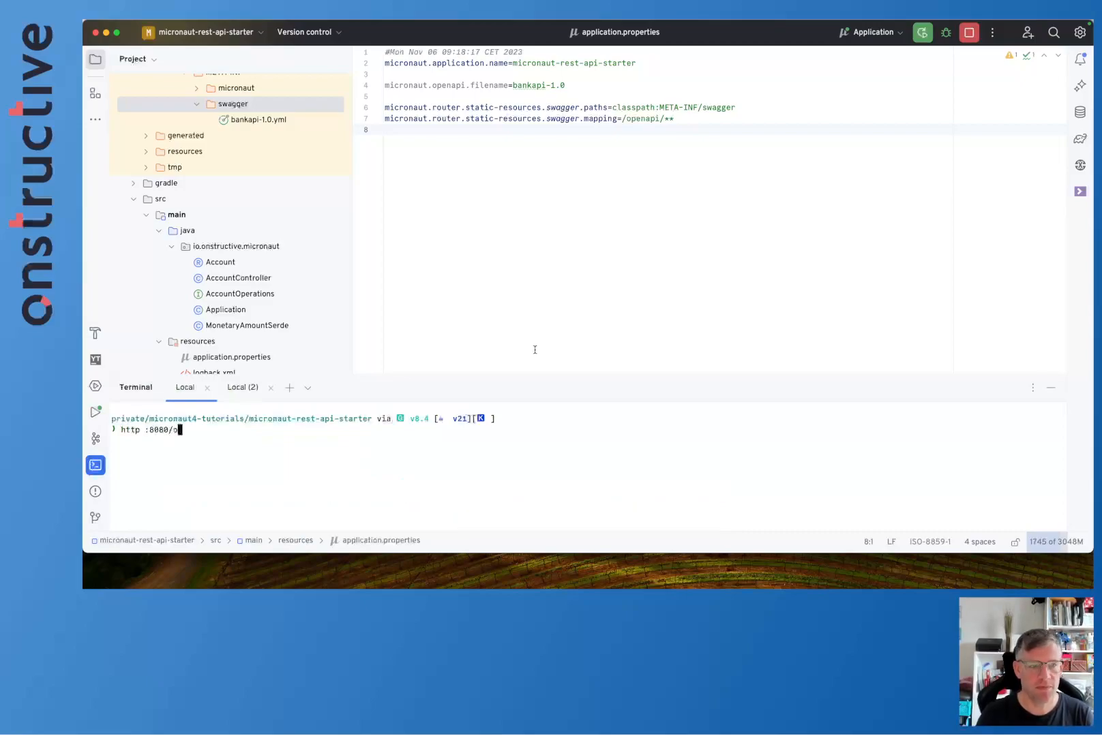
{"action": "type", "text": "penai"}
{"action": "type", "text": "penapi"}
{"action": "type", "text": "/"}
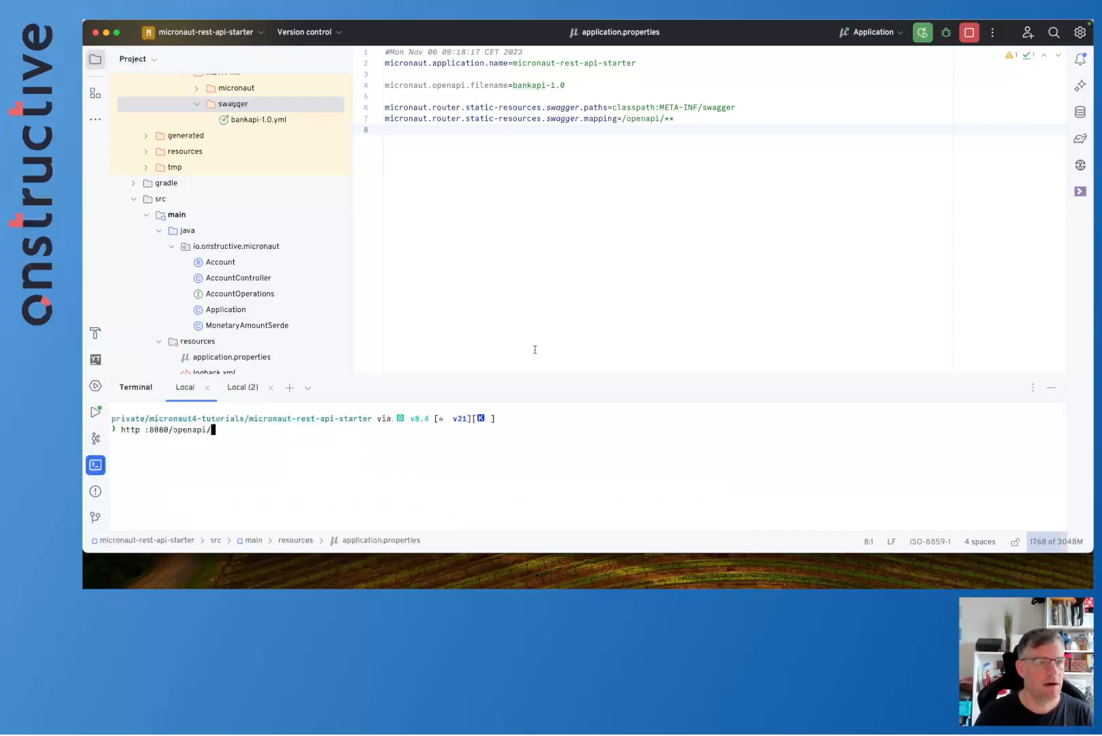
{"action": "type", "text": "bankapi"}
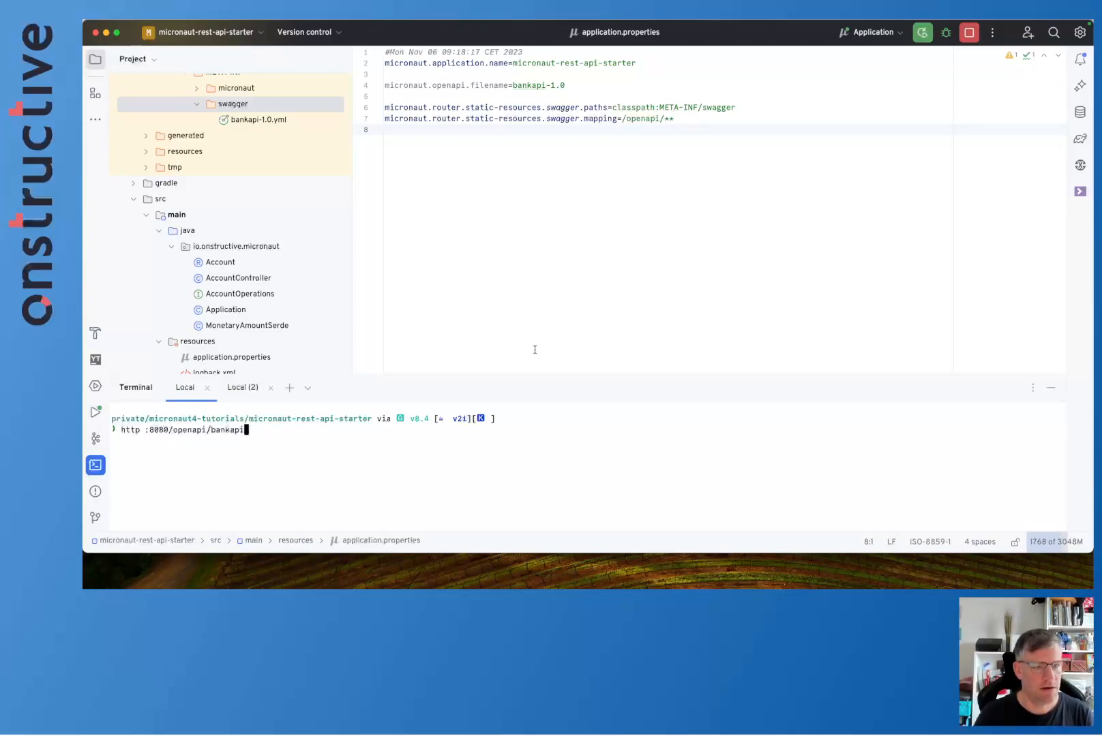
{"action": "type", "text": "-1.0."}
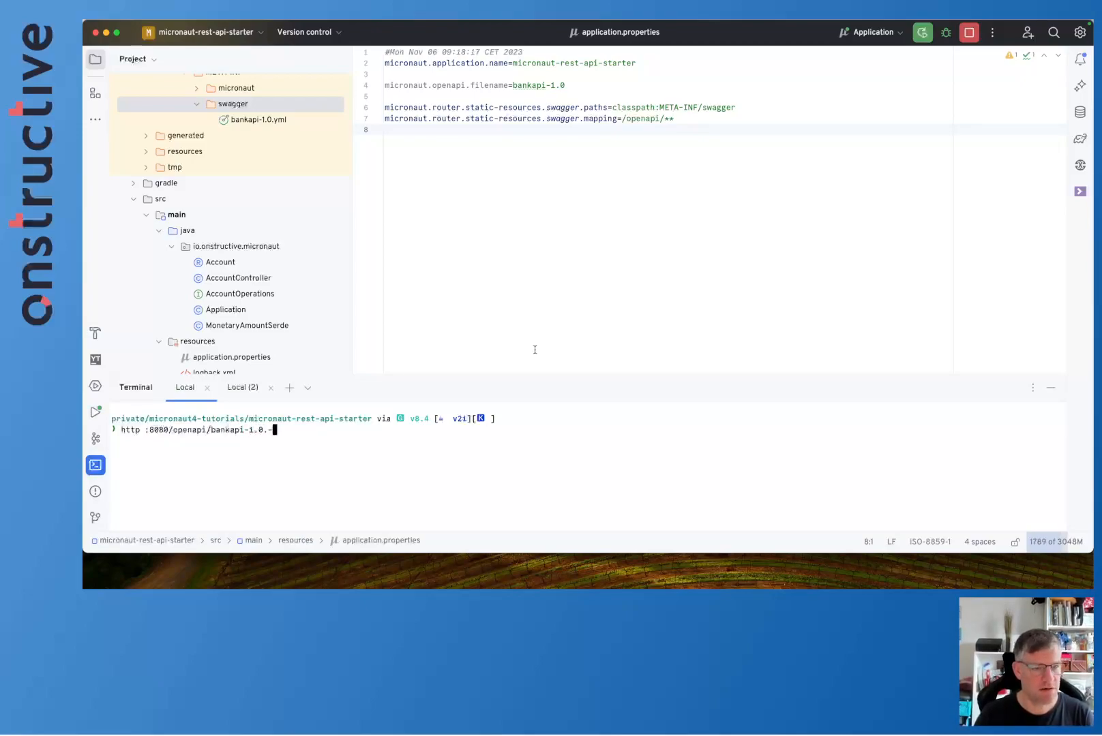
{"action": "type", "text": "yml"}
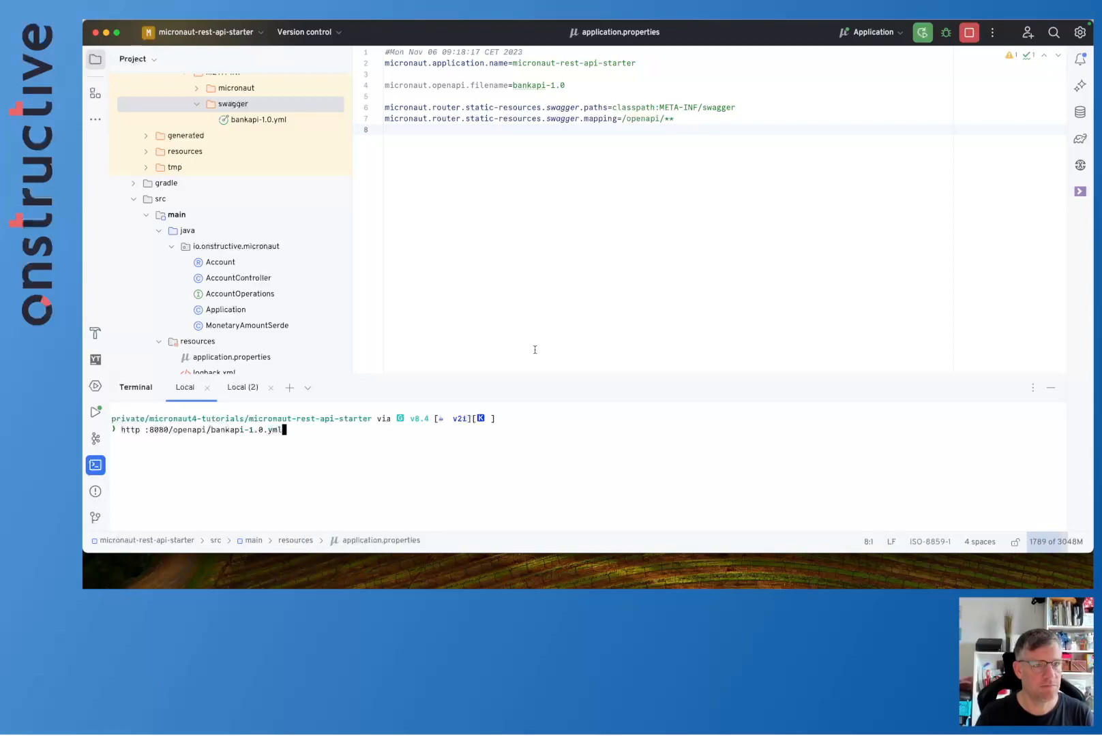
Fetch bankapi-1.0.yml, getting HTTP 200 OK with the Bank Account API YAML in the terminal.
{"action": "key", "text": "Return"}
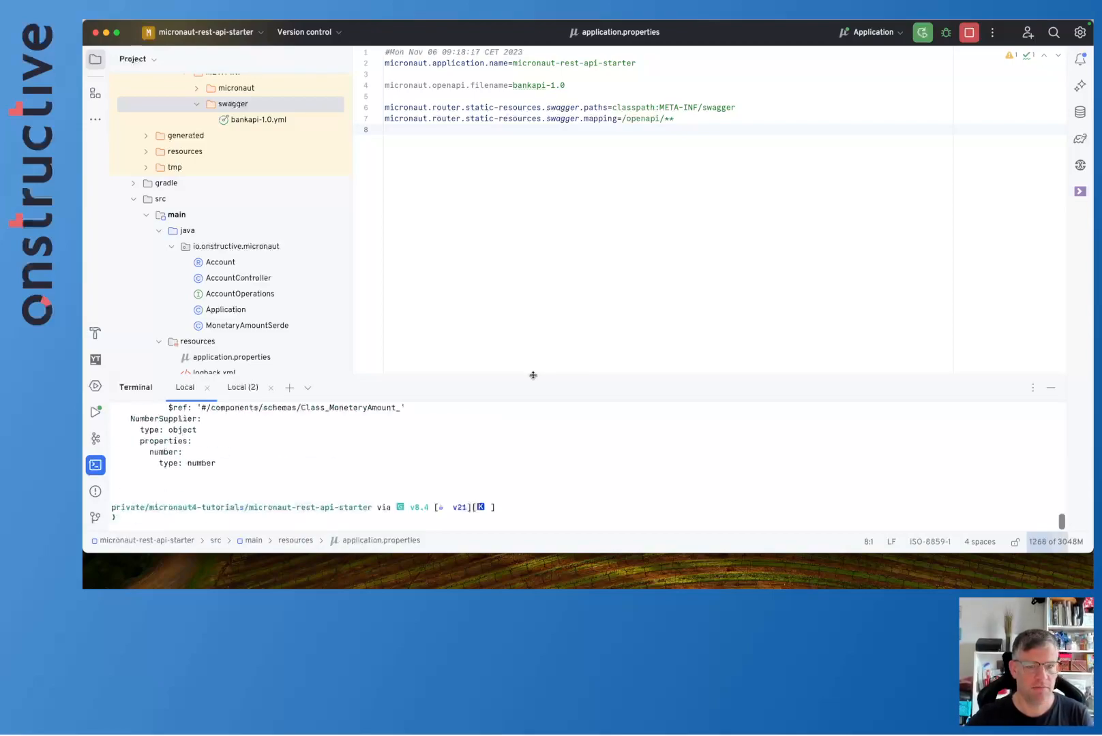
{"action": "left_click_drag", "start_coordinate": [531, 375], "coordinate": [532, 157]}
{"action": "scroll", "coordinate": [532, 234], "scroll_direction": "up", "scroll_amount": 5}
{"action": "scroll", "coordinate": [531, 234], "scroll_direction": "up", "scroll_amount": 5}
{"action": "scroll", "coordinate": [532, 234], "scroll_direction": "up", "scroll_amount": 5}
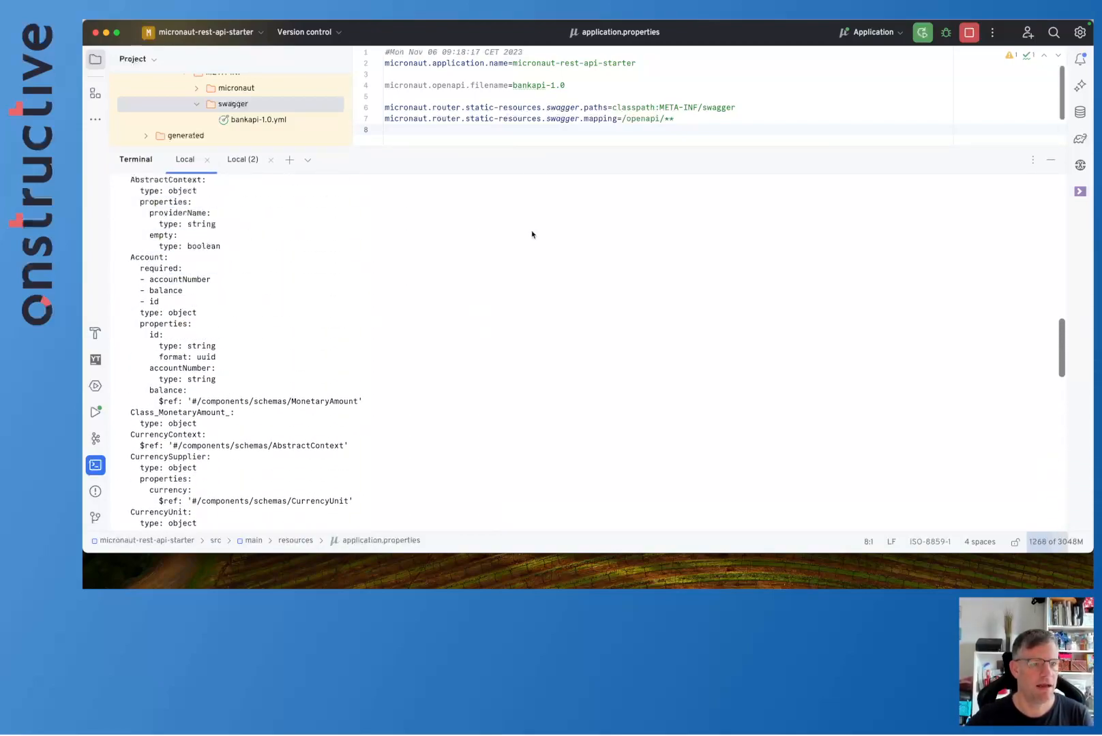
{"action": "scroll", "coordinate": [532, 234], "scroll_direction": "up", "scroll_amount": 5}
{"action": "scroll", "coordinate": [532, 234], "scroll_direction": "up", "scroll_amount": 5}
{"action": "scroll", "coordinate": [531, 234], "scroll_direction": "up", "scroll_amount": 5}
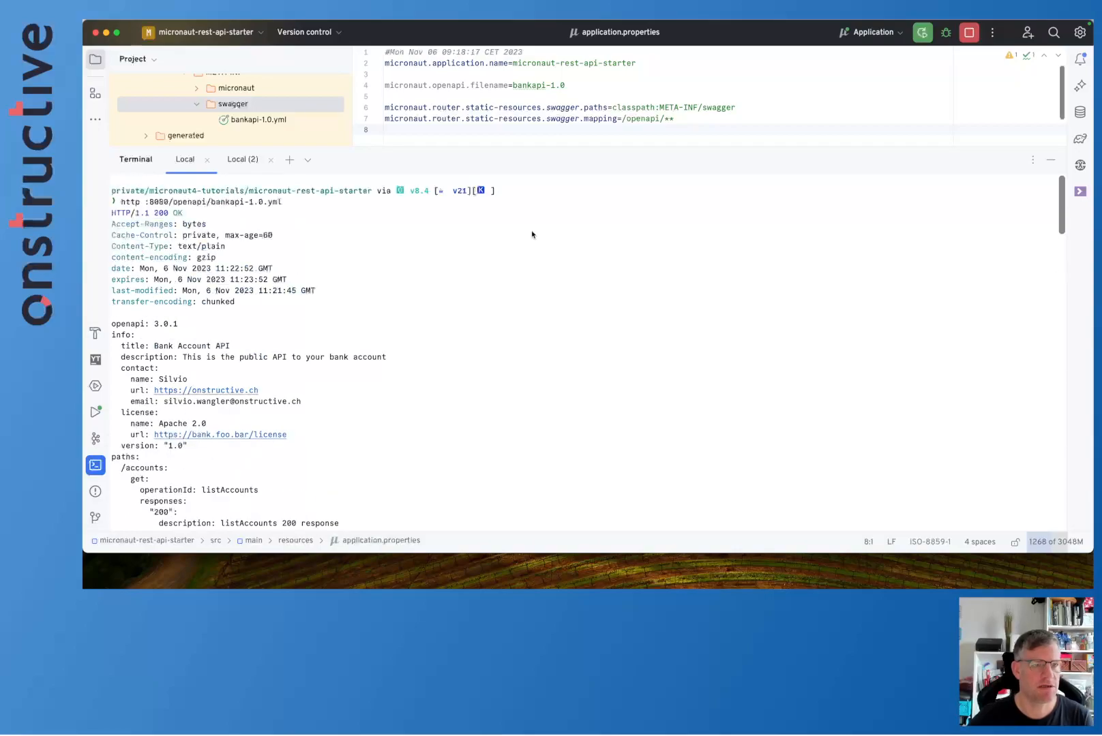
{"action": "left_click_drag", "start_coordinate": [528, 149], "coordinate": [506, 305]}
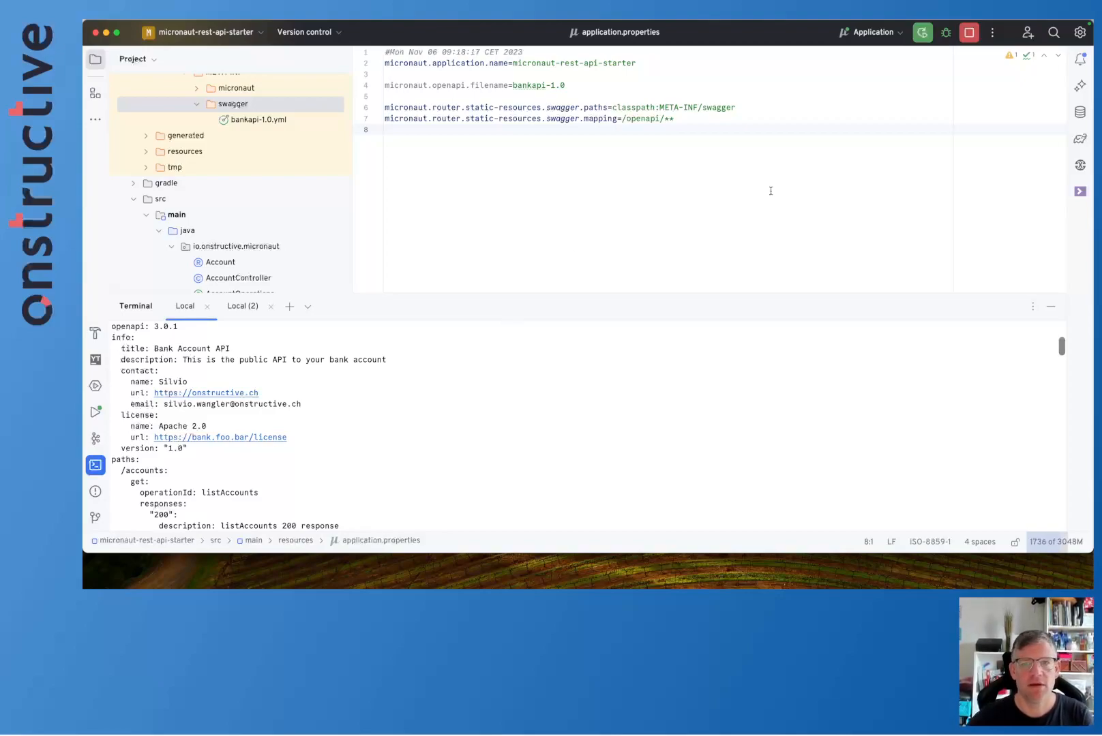
{"action": "key", "text": "super+Tab"}
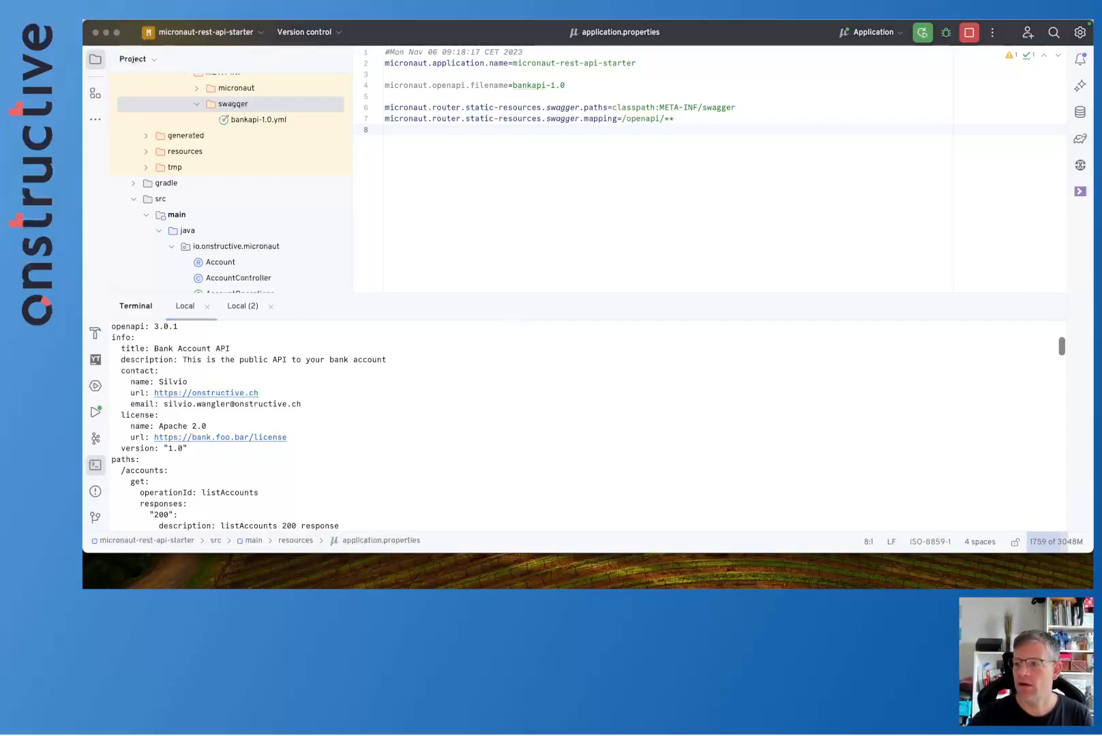